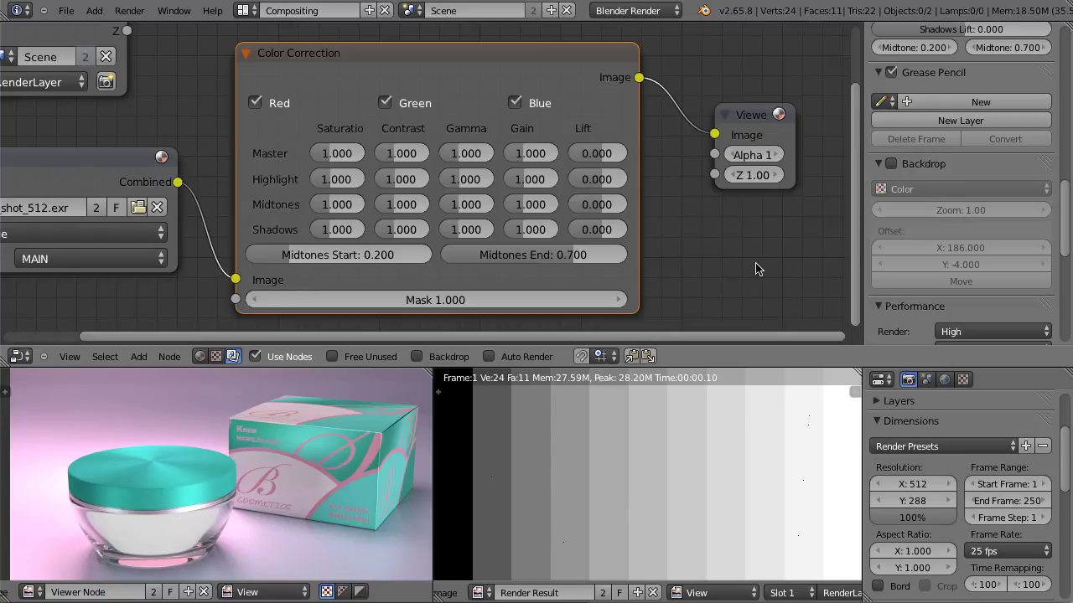
key(shift+a)
mouse_move(746, 266)
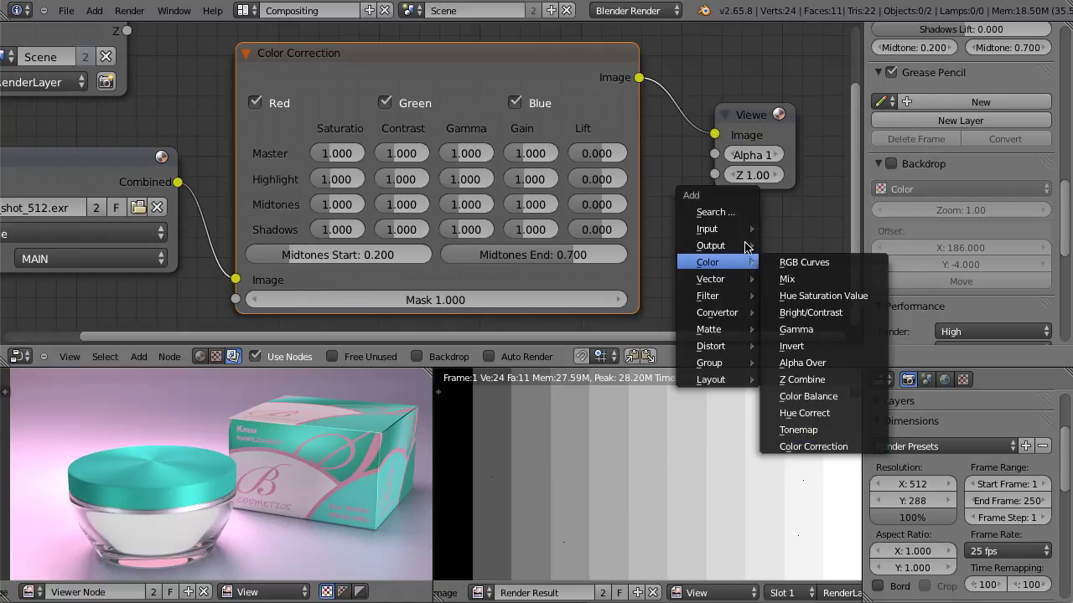
key(Escape)
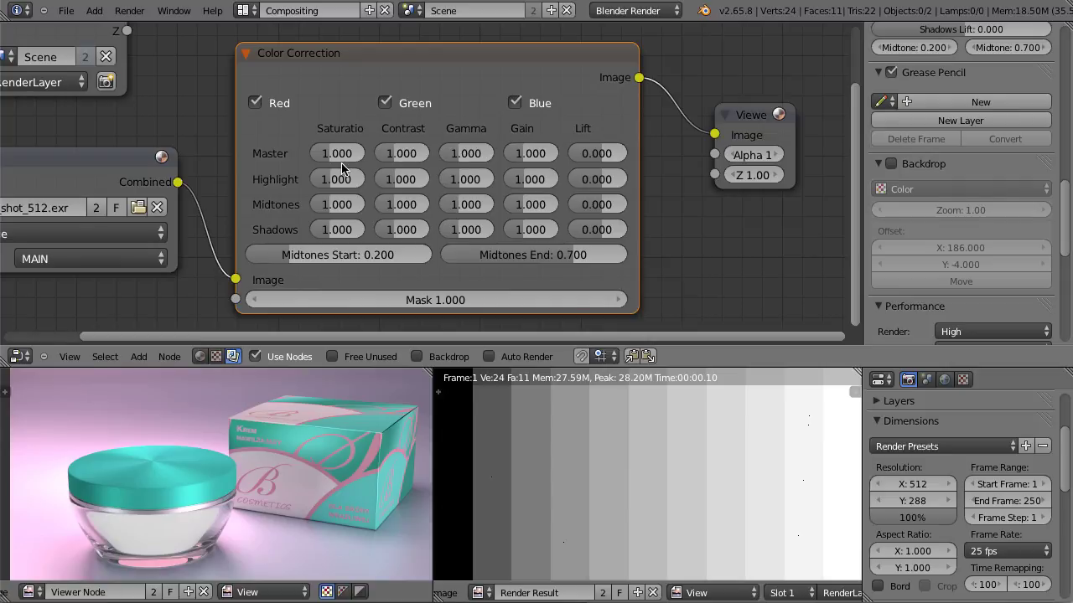
- Try master saturation values of 2.176 and 0.608 in the Color Correction node, and reset the value to 1
drag(331, 154, 402, 154)
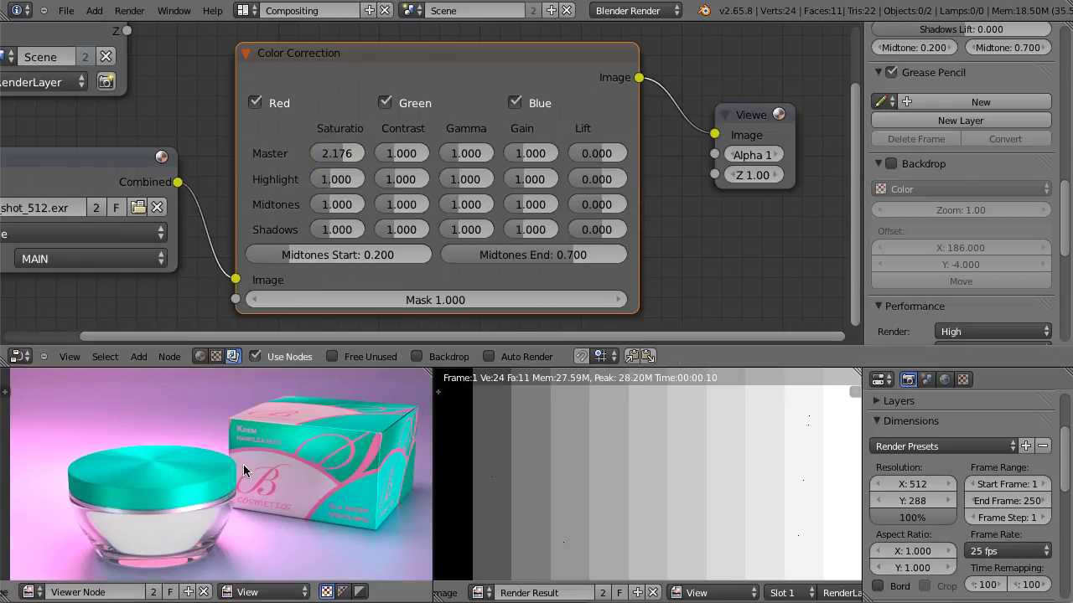
drag(344, 158, 232, 157)
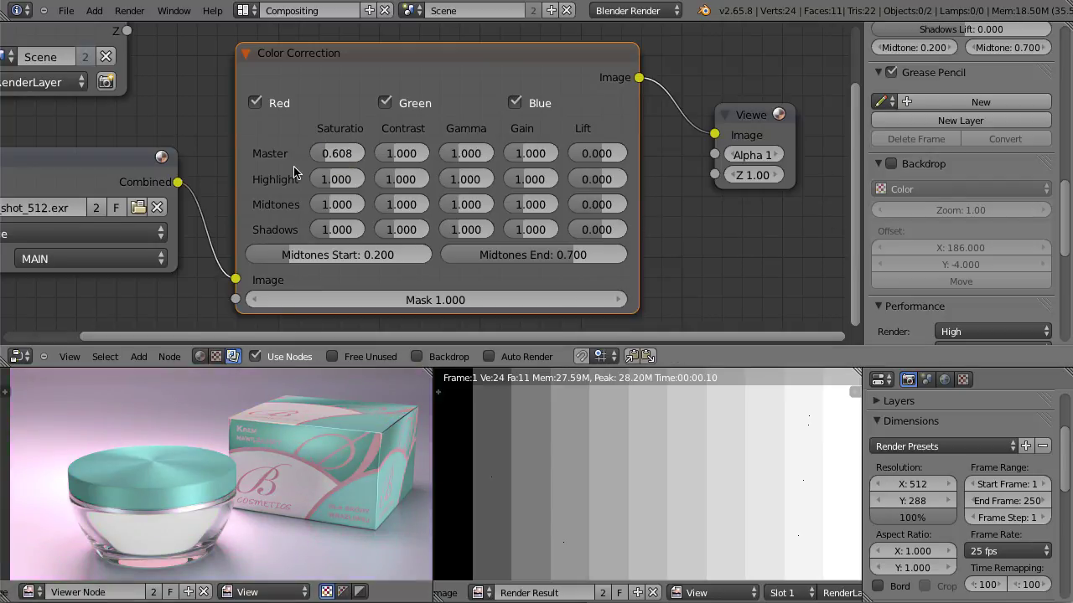
key(BackSpace)
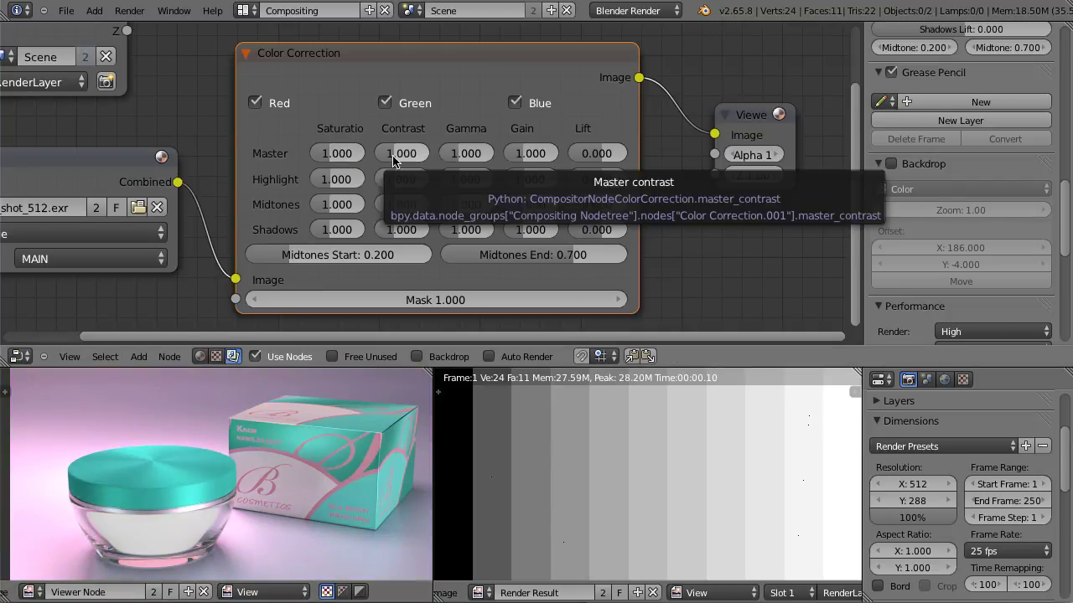
- Try master contrast values of 0.608, about 1.5, 0.765 and 0 in the Color Correction node, and restore it to 1
mouse_move(393, 160)
mouse_down()
mouse_move(402, 161)
mouse_move(388, 162)
mouse_up()
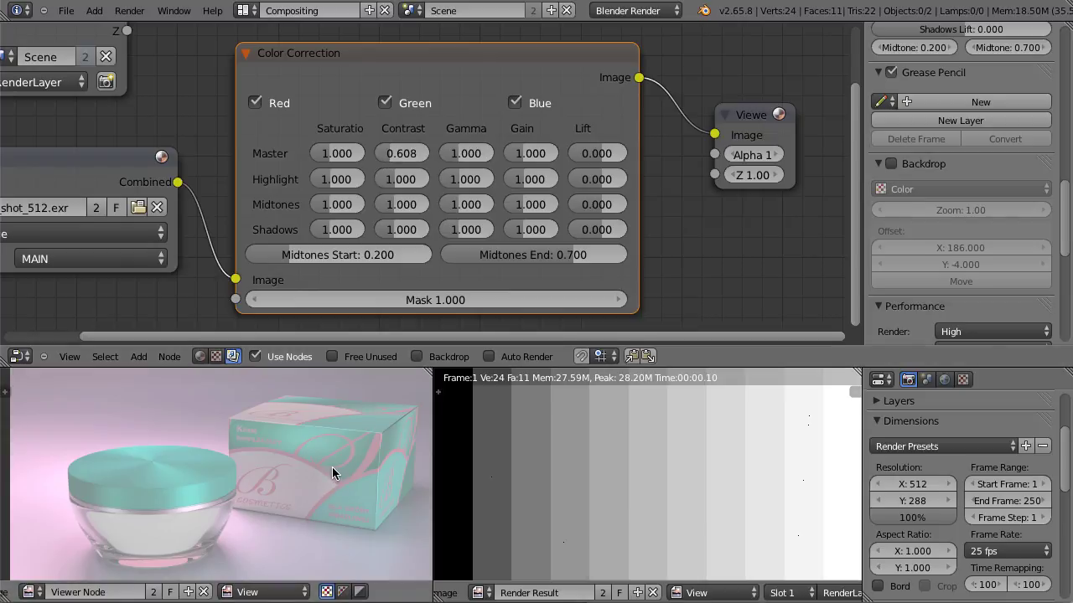
drag(392, 153, 405, 156)
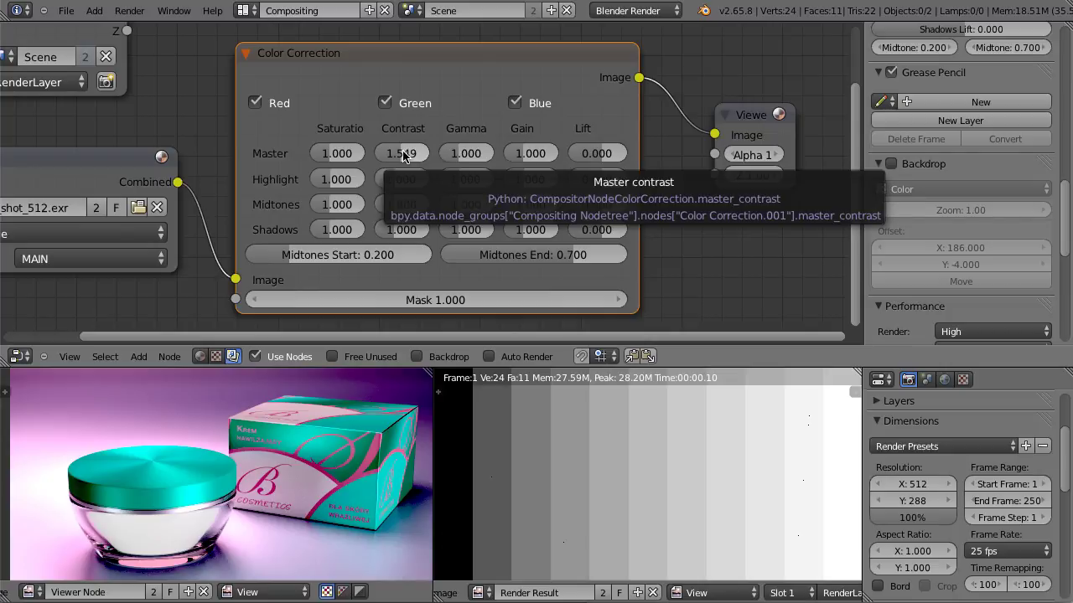
drag(403, 156, 390, 161)
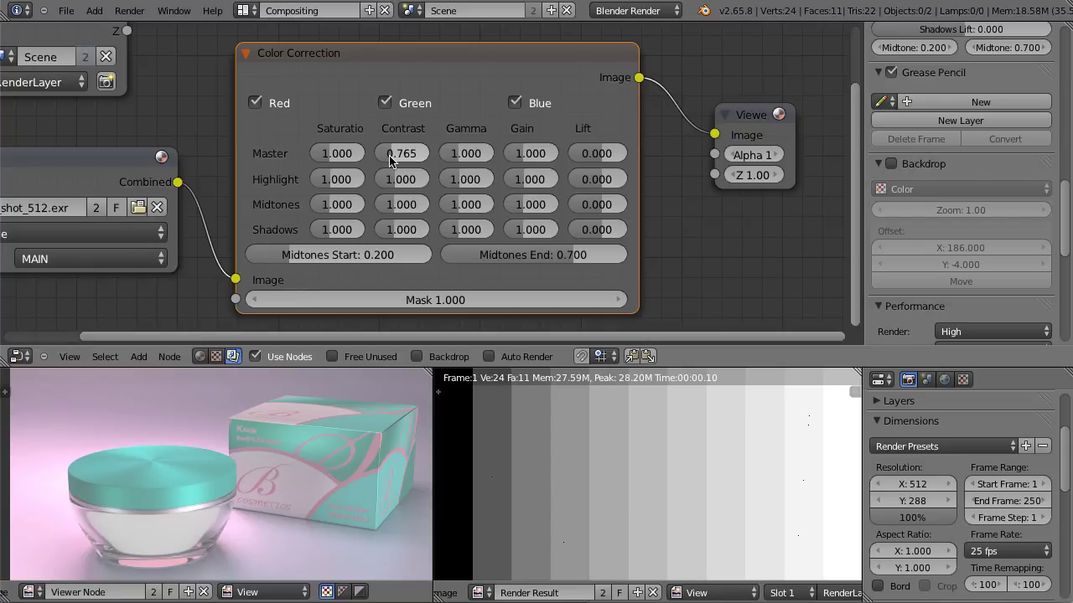
mouse_move(389, 161)
mouse_down()
mouse_move(372, 161)
mouse_move(389, 161)
mouse_up()
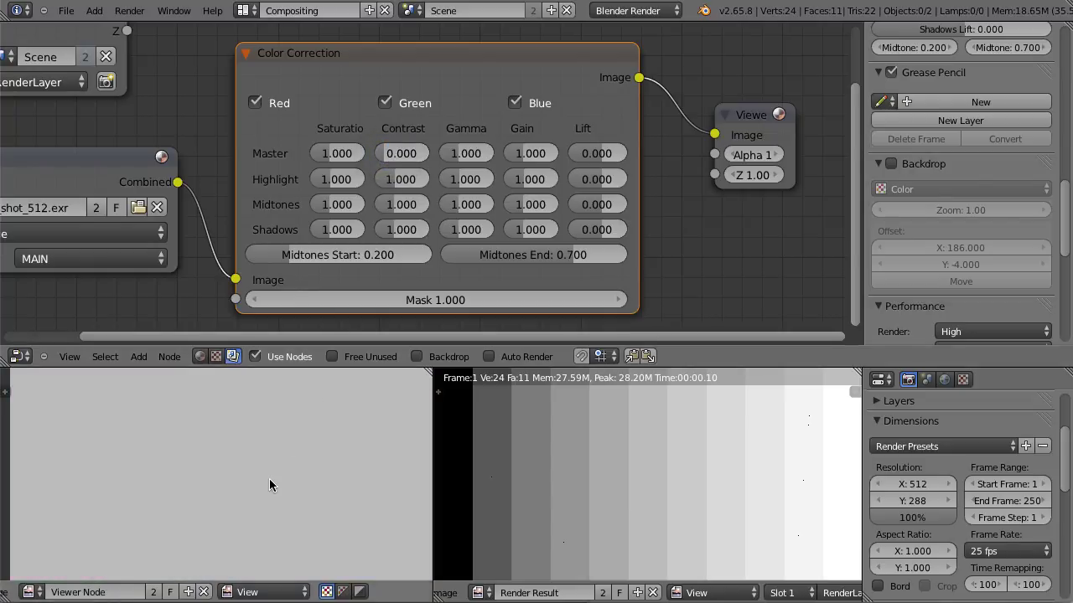
drag(206, 478, 251, 578)
key(ctrl+z)
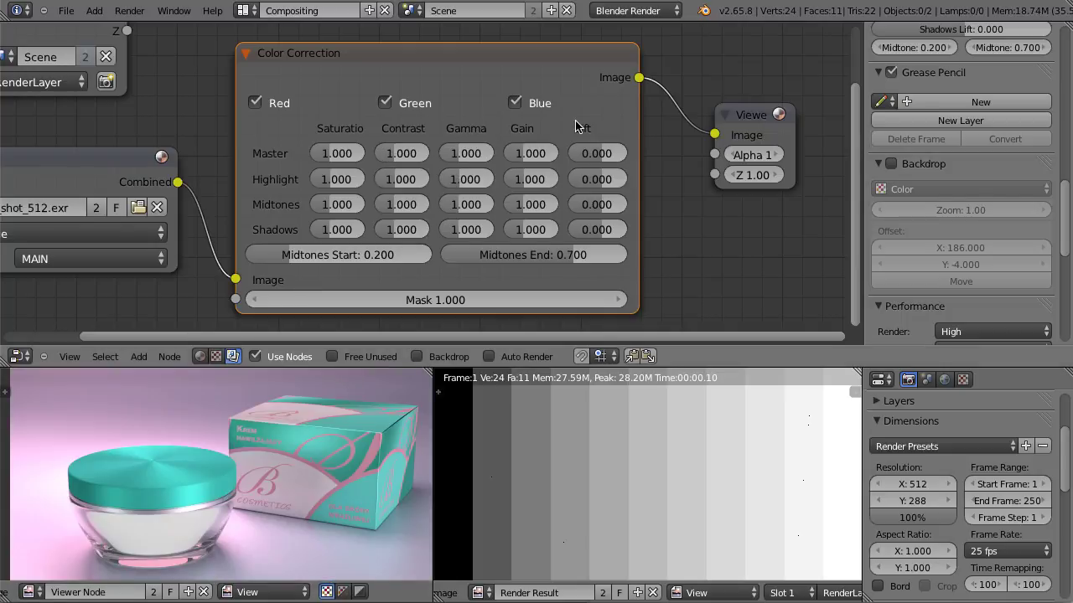
- Try a master gamma of 1.784 and a master gain of 2.176, undoing each change
drag(460, 157, 503, 153)
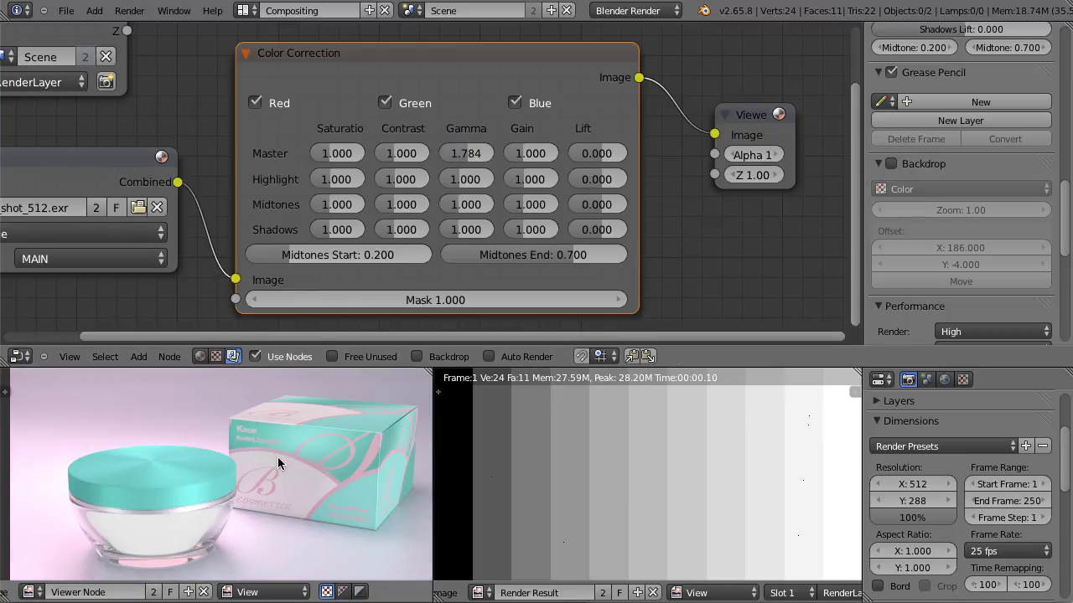
key(ctrl+z)
mouse_move(524, 157)
mouse_down()
mouse_move(539, 149)
mouse_move(529, 160)
mouse_up()
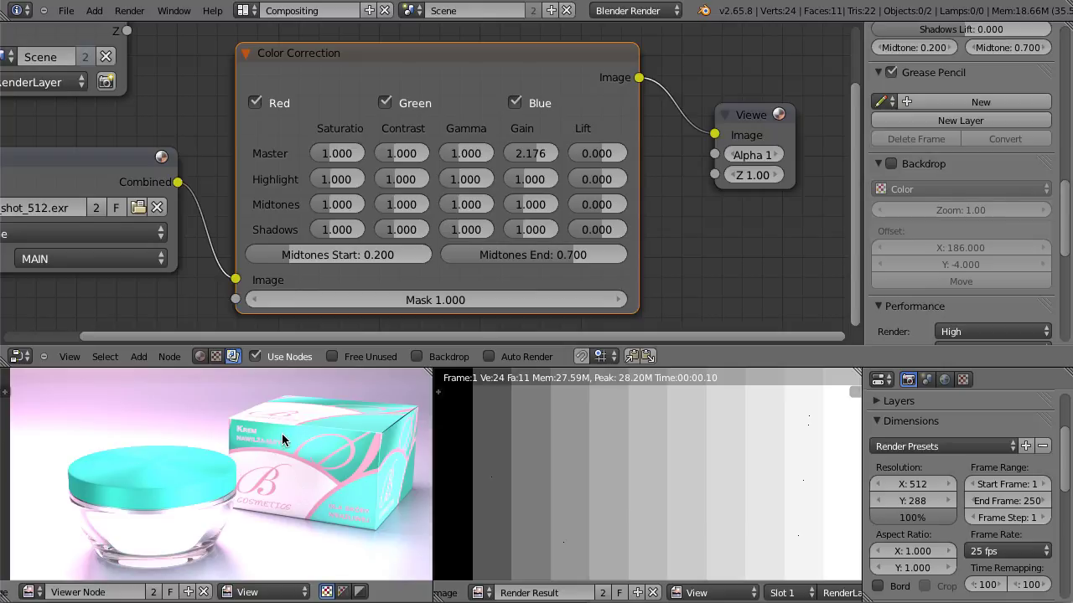
key(ctrl+z)
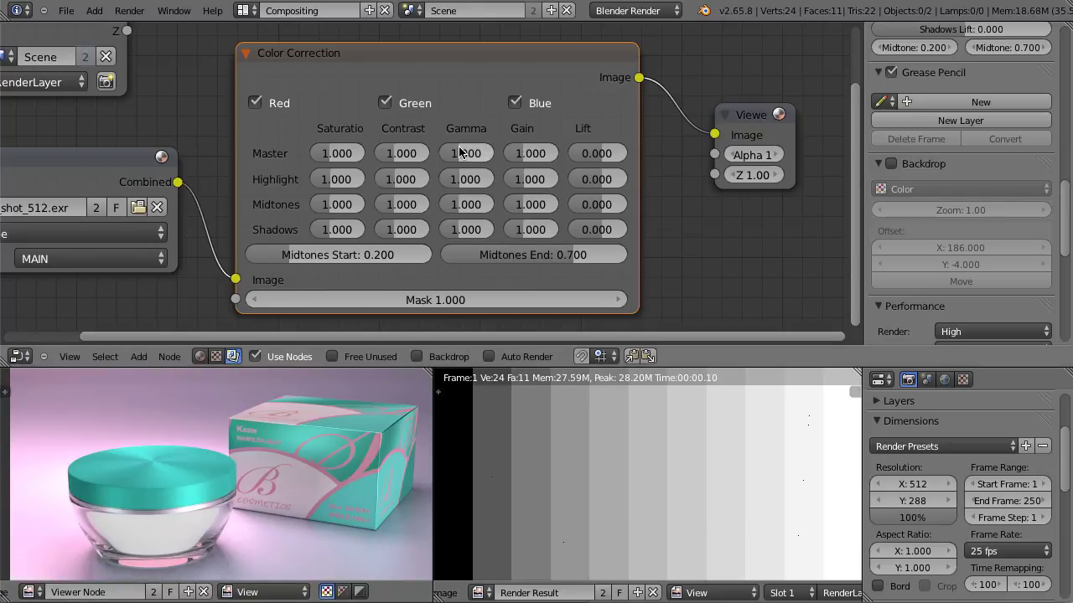
- Try another master gamma adjustment and a master lift of 0.436, and undo both changes
drag(459, 158, 615, 156)
key(ctrl+z)
key(ctrl+z)
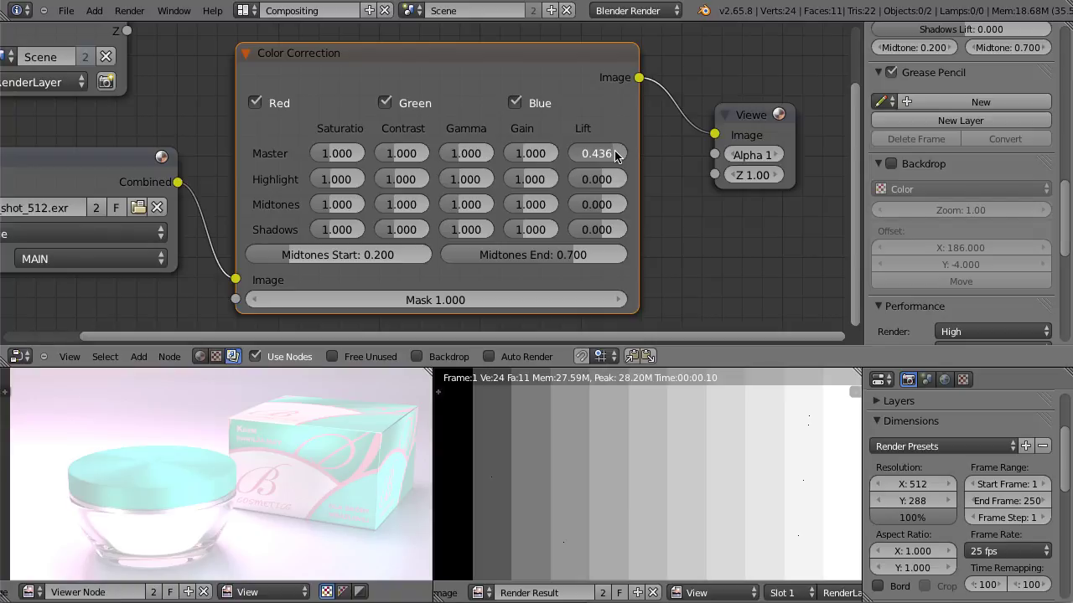
key(ctrl+z)
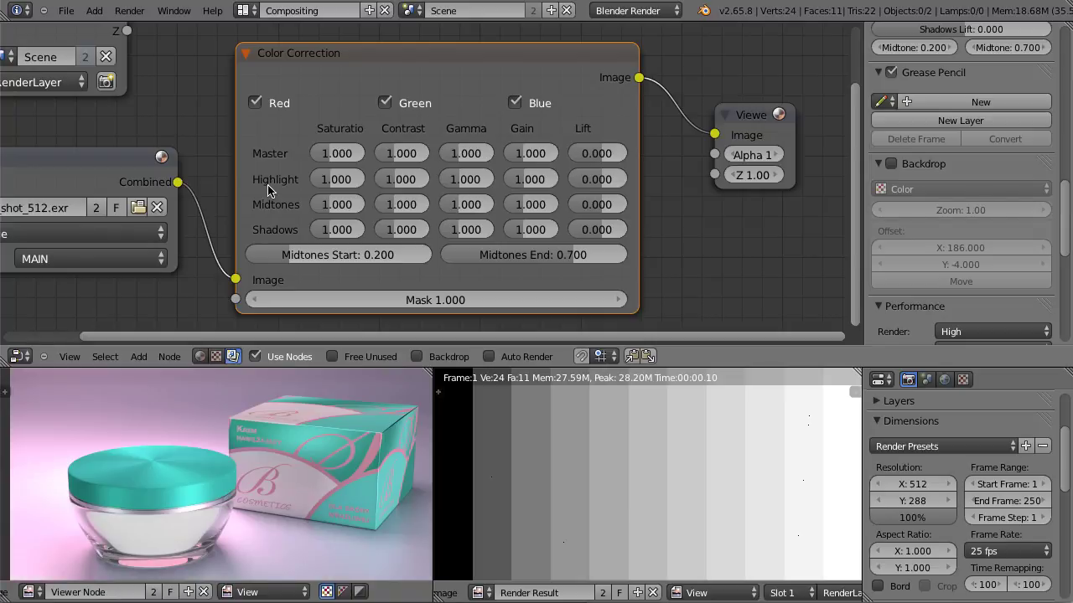
- Try a shadows saturation of 3.431 and a changed midtones contrast, resetting each value to 1
mouse_move(323, 230)
mouse_down()
mouse_move(369, 233)
mouse_move(342, 235)
mouse_up()
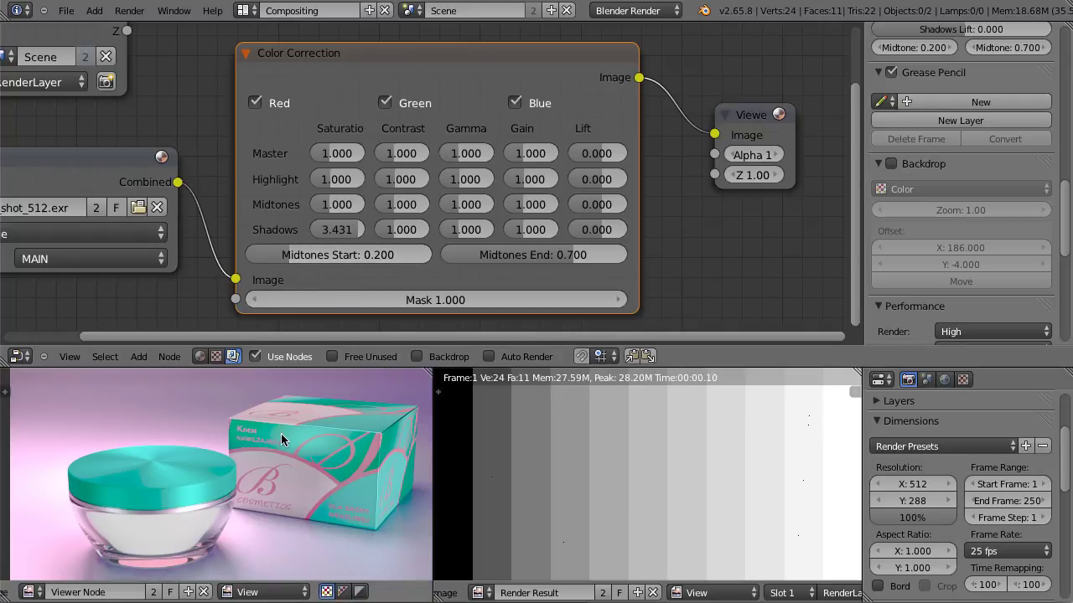
key(BackSpace)
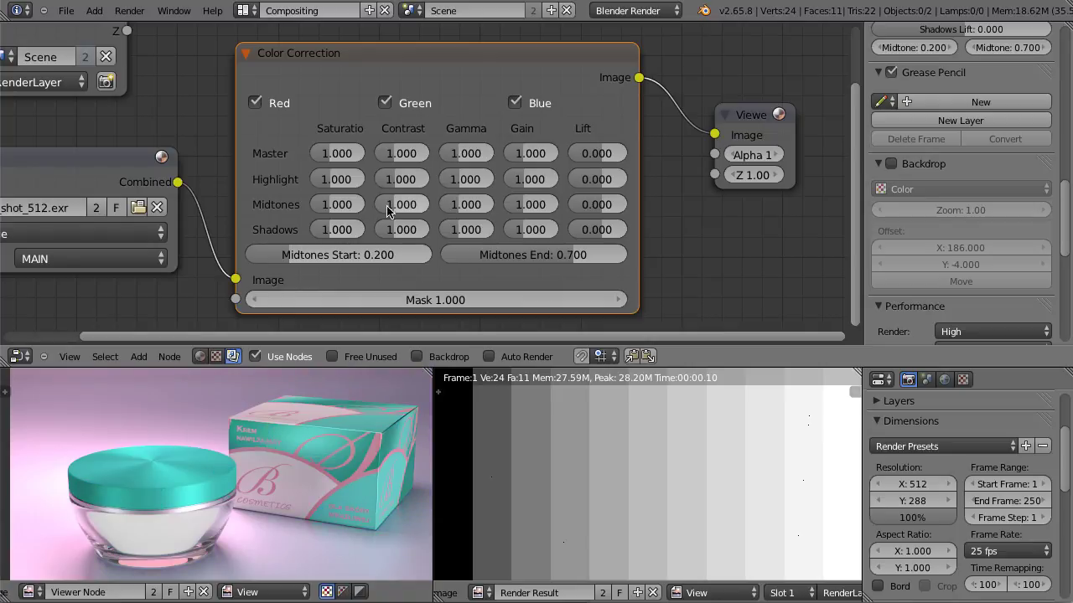
drag(393, 206, 390, 210)
key(BackSpace)
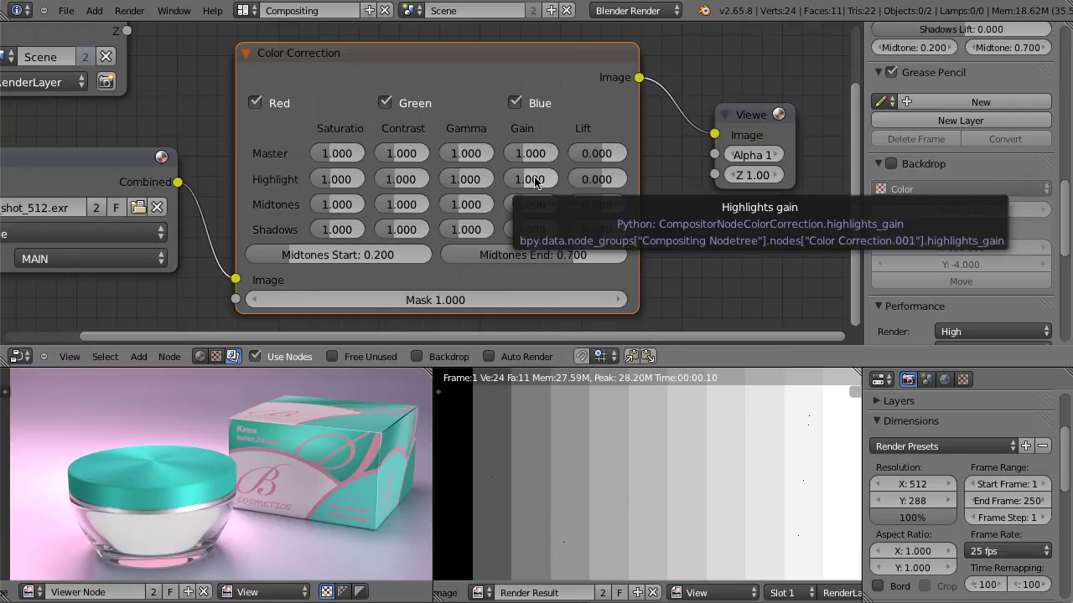
- Try a highlights gamma of 0.686, undo it, and try adjusting the highlights gain
mouse_move(460, 185)
mouse_down()
mouse_move(479, 185)
mouse_move(455, 185)
mouse_up()
key(ctrl+z)
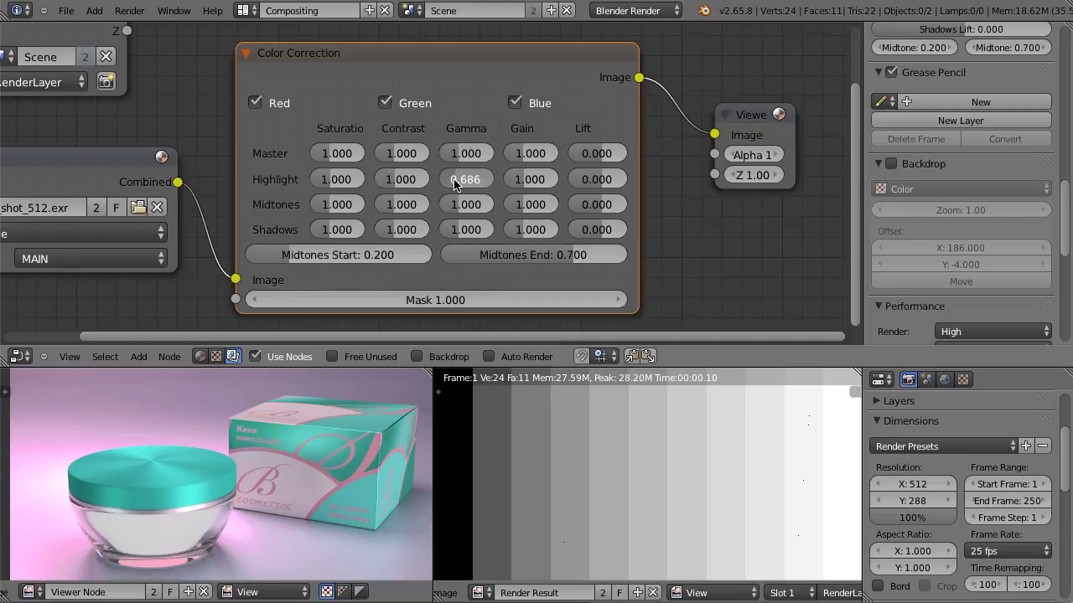
drag(521, 183, 587, 181)
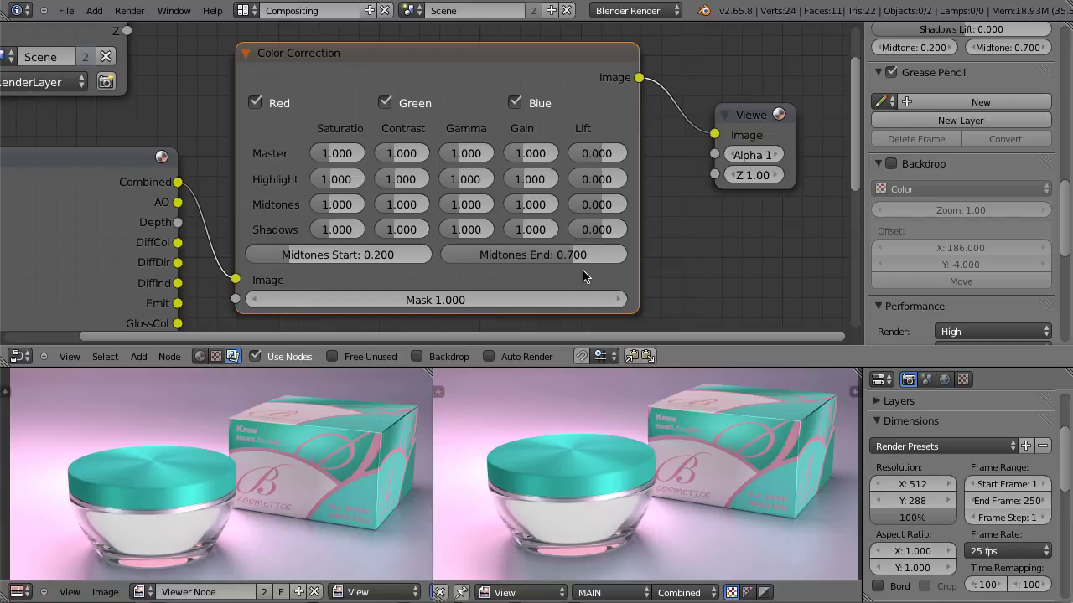
- Try shifting the Midtones End and Midtones Start limits of the Color Correction node
mouse_move(575, 264)
mouse_down()
mouse_move(560, 261)
mouse_move(582, 263)
mouse_up()
mouse_move(289, 260)
mouse_down()
mouse_move(321, 263)
mouse_move(295, 264)
mouse_up()
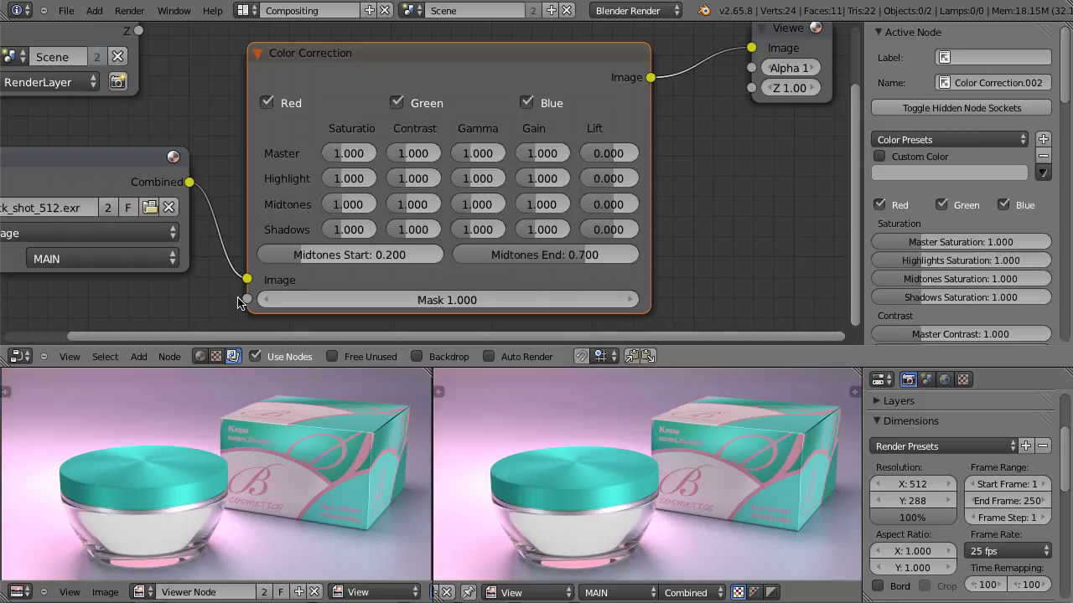
- Try the Color Correction node's mask factor at 0 and return it to 1
drag(246, 299, 162, 308)
drag(247, 299, 213, 313)
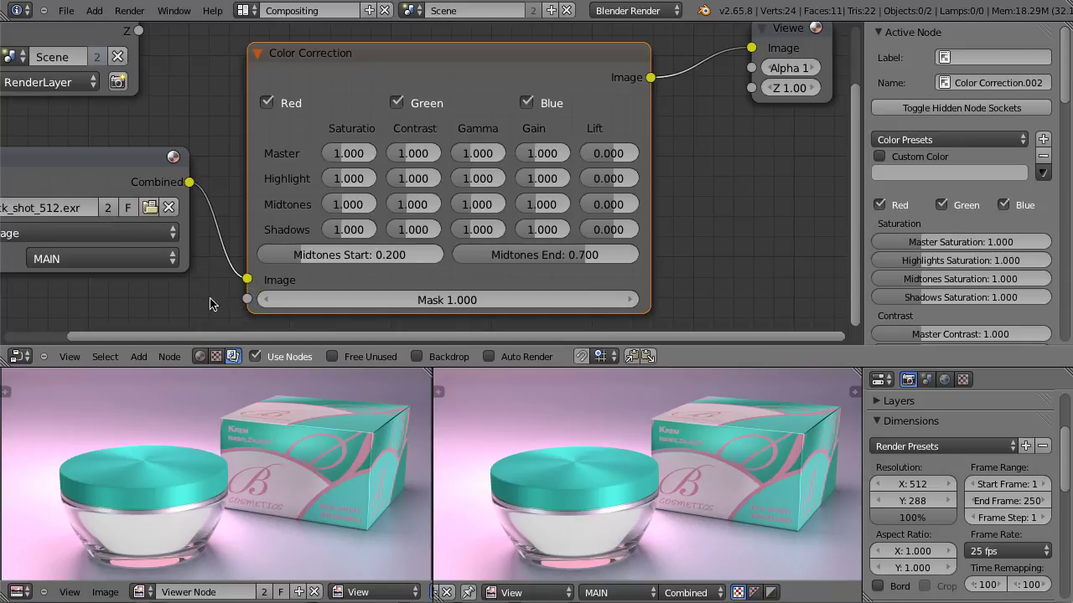
click(447, 300)
text(0)
key(Return)
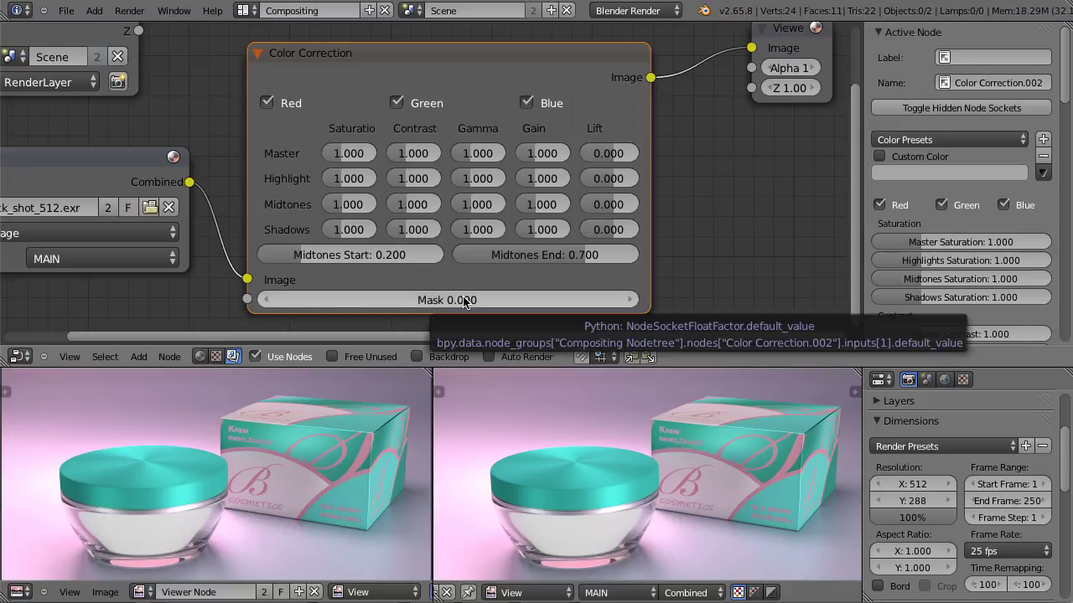
drag(457, 300, 520, 300)
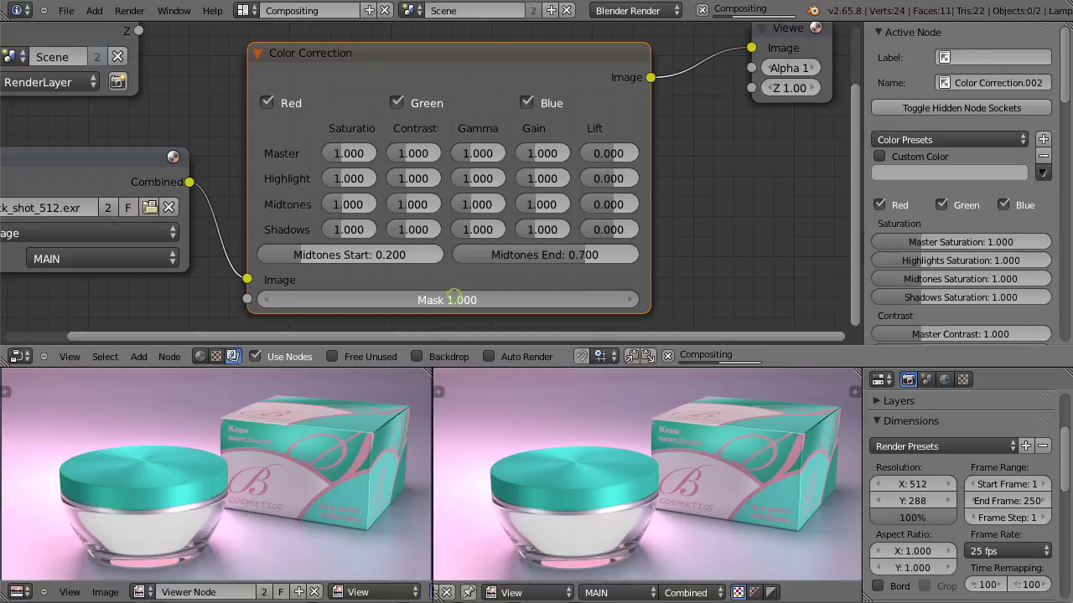
- Try a master contrast of 0.608 with a mask factor of 0.4, and undo both changes
mouse_move(402, 153)
mouse_down()
mouse_move(382, 153)
mouse_move(401, 150)
mouse_up()
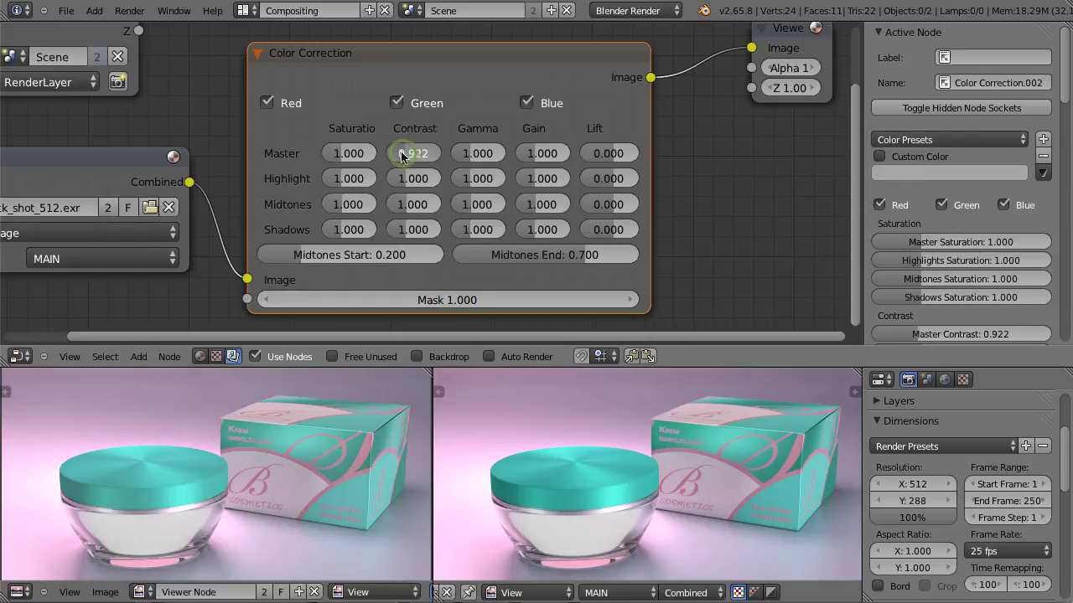
click(467, 300)
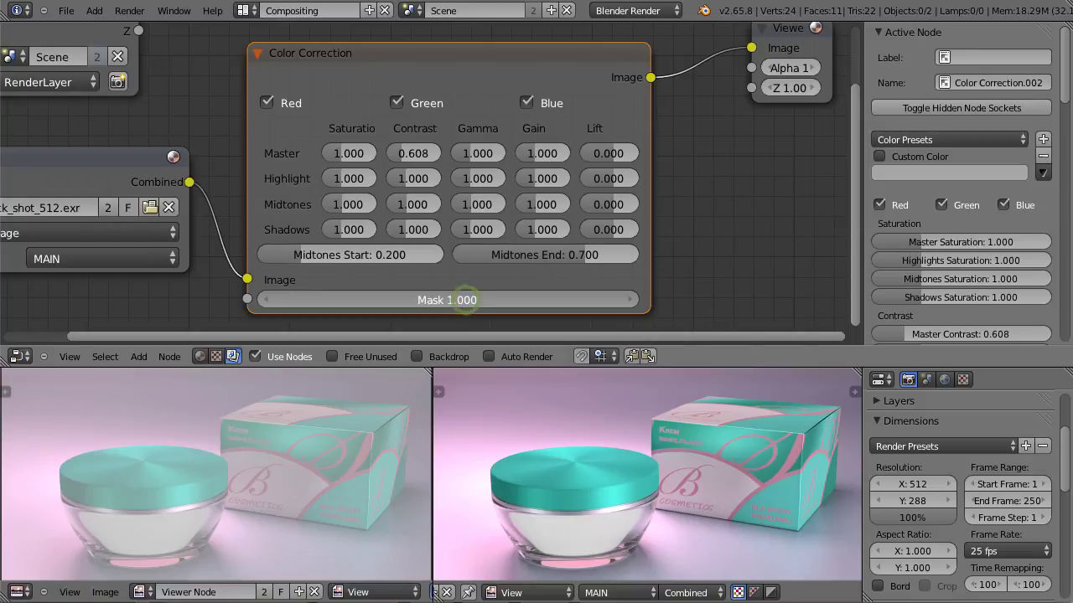
drag(466, 300, 464, 302)
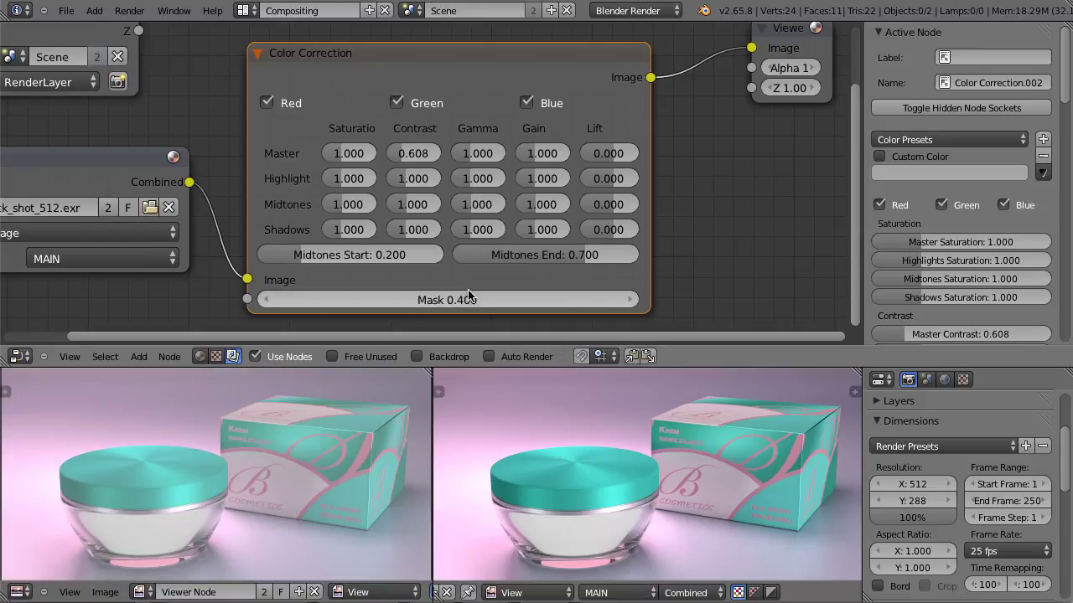
key(ctrl+z)
drag(246, 298, 186, 304)
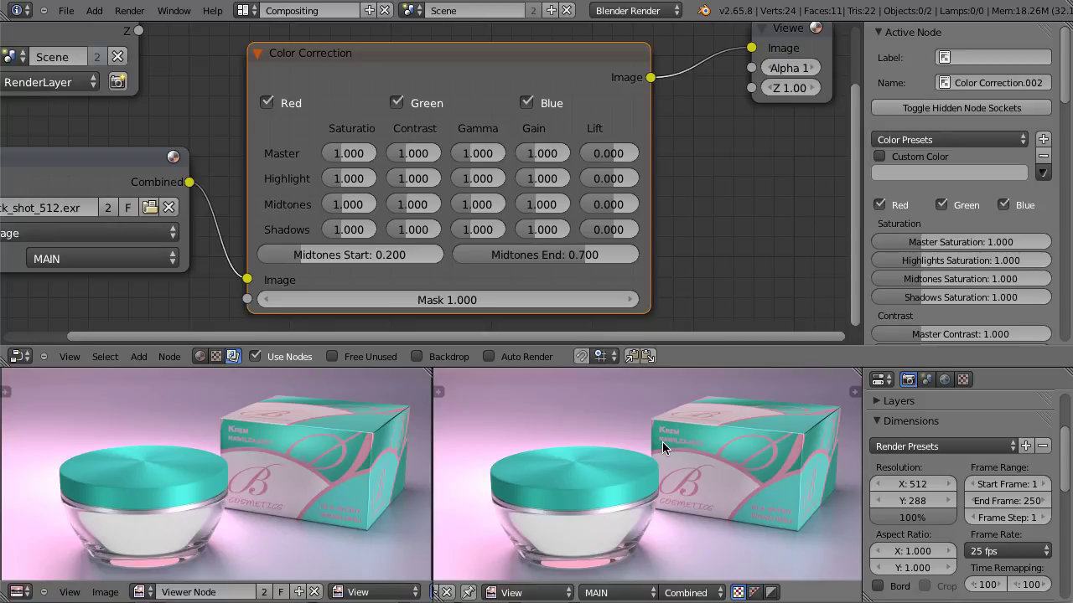
- Switch the image editor showing pack_shot_512.exr to Mask mode, create a new mask, and maximize that editor
scroll(613, 594, left, 3)
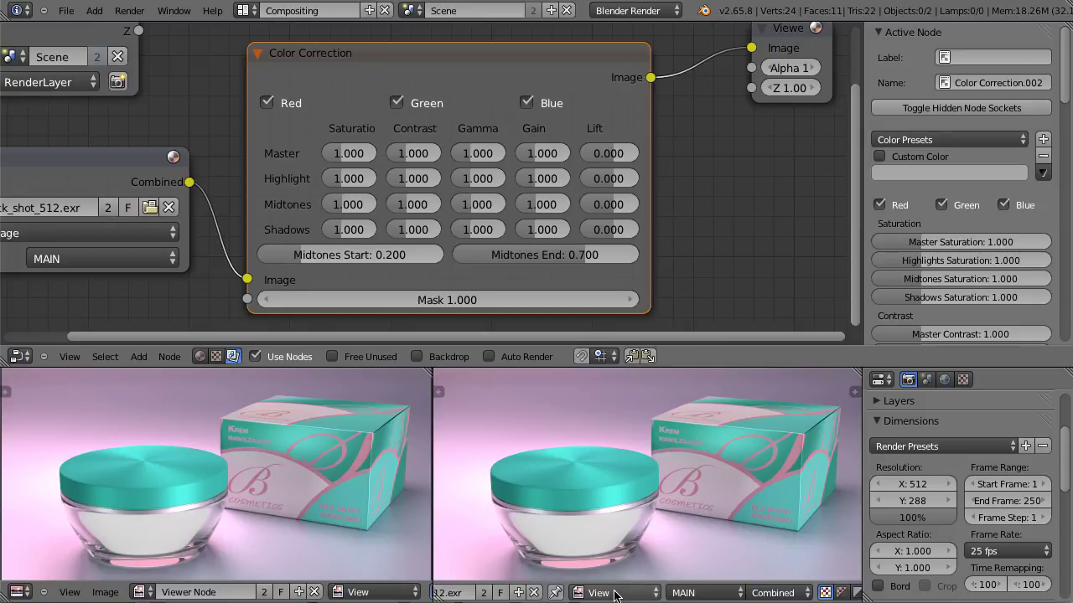
click(616, 594)
click(608, 541)
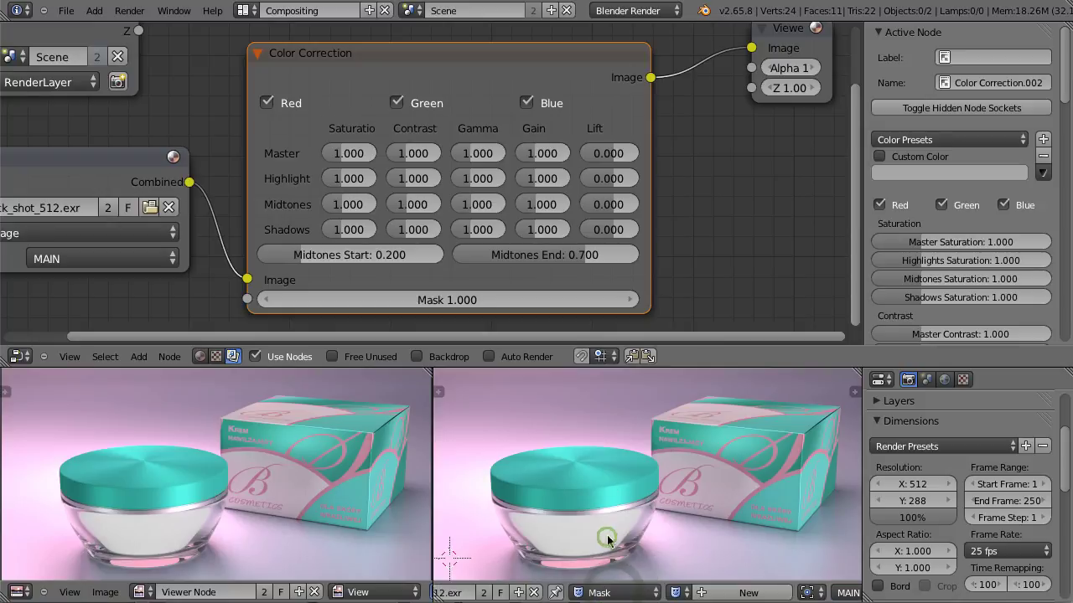
click(743, 592)
key(ctrl+Up)
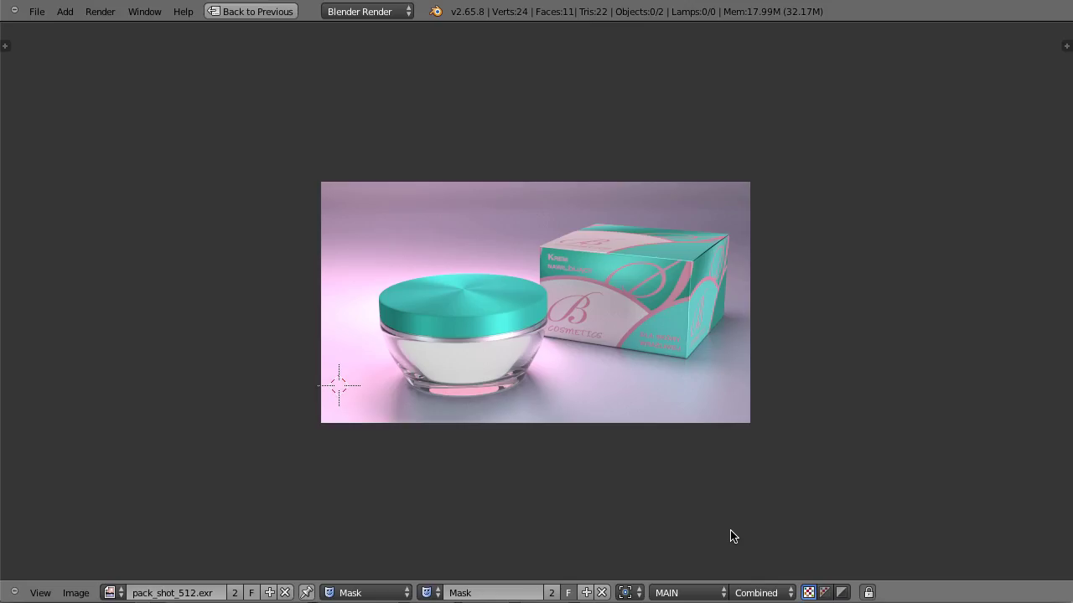
- Draw a closed six-point mask outline around the upper part of the jar's lid and the background above it
scroll(590, 334, up, 3)
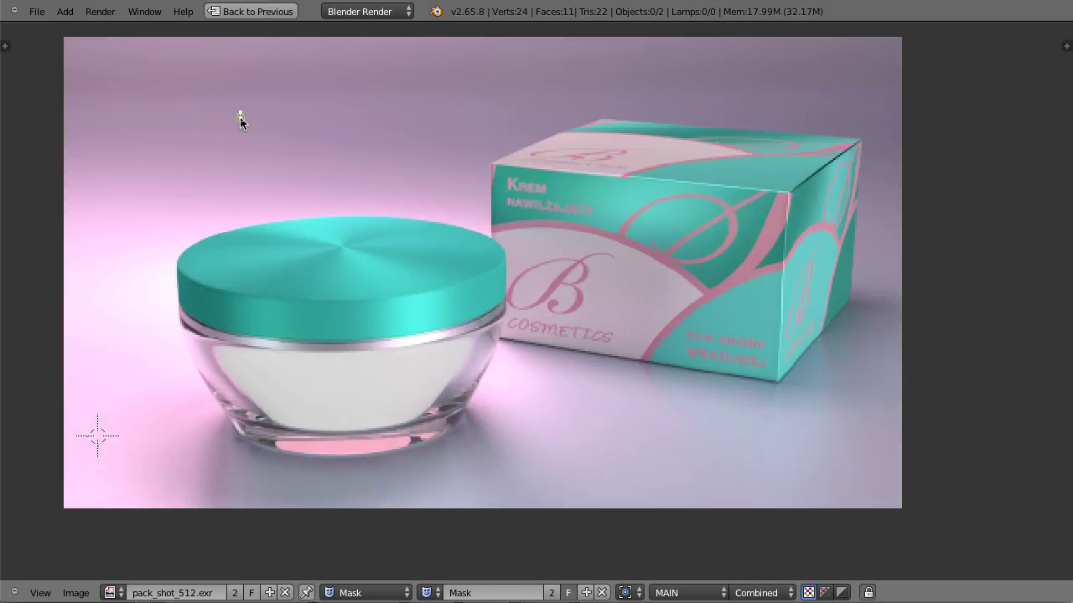
ctrl+click(366, 101)
ctrl+click(453, 206)
ctrl+click(365, 339)
ctrl+click(124, 278)
ctrl+click(127, 131)
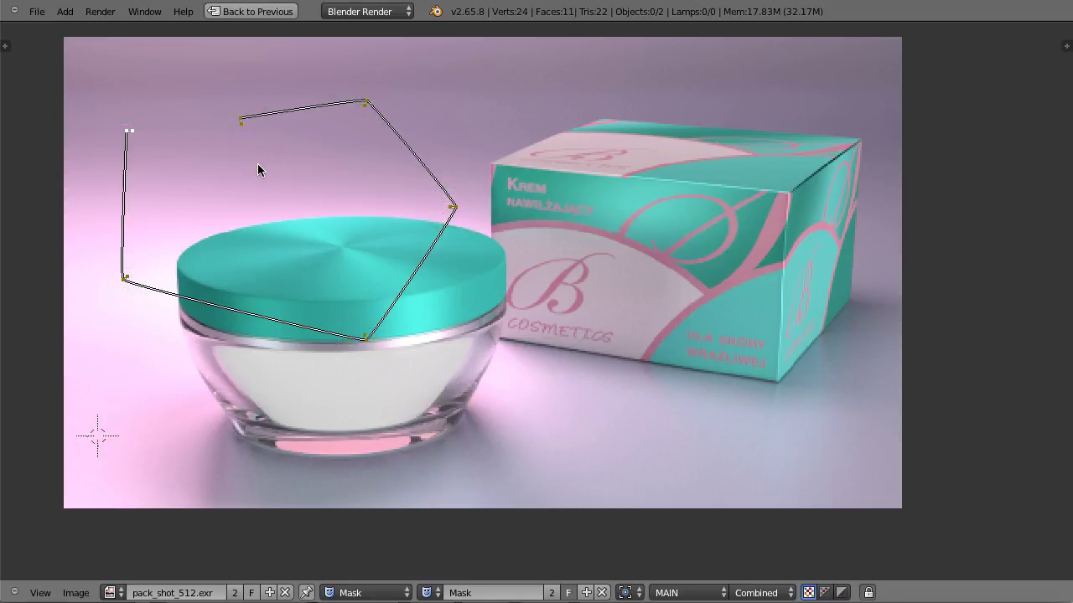
key(alt+c)
- Add a control point midway along the mask outline's upper-right edge, and cancel moving it
ctrl+click(412, 155)
key(g)
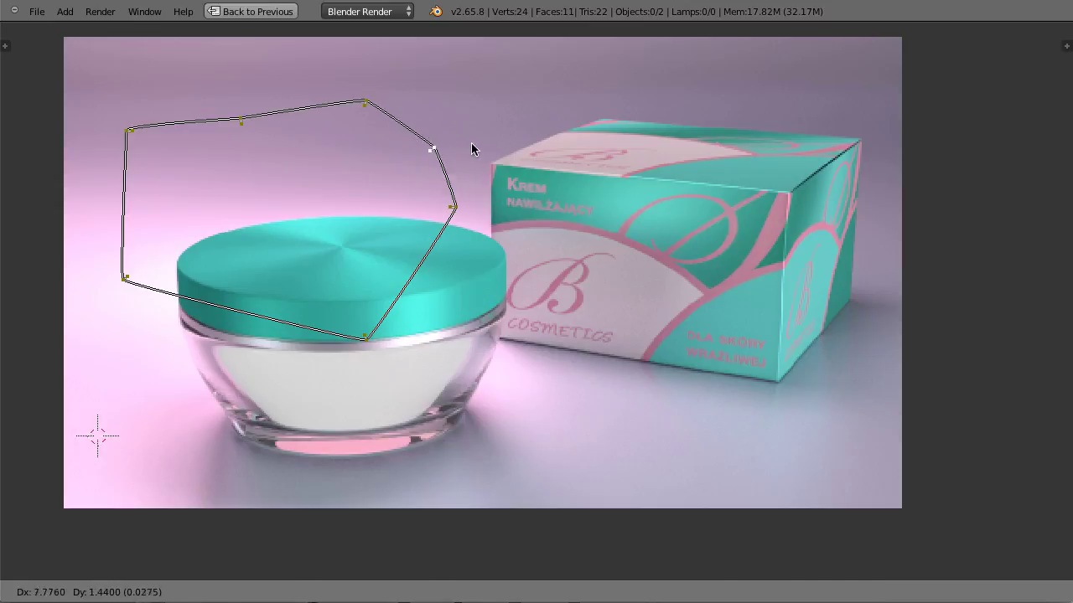
key(Escape)
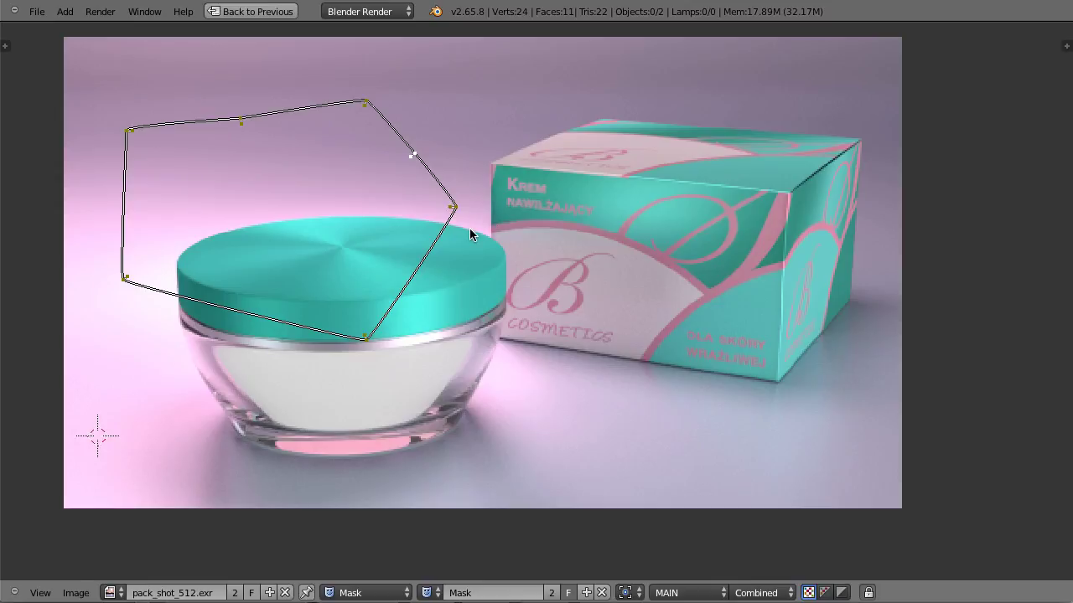
- Enlarge the handles of the selected control point, then move it outward and rotate it to round the mask's upper-right corner
key(g)
key(Escape)
key(s)
click(903, 299)
key(g)
click(486, 147)
key(r)
click(543, 171)
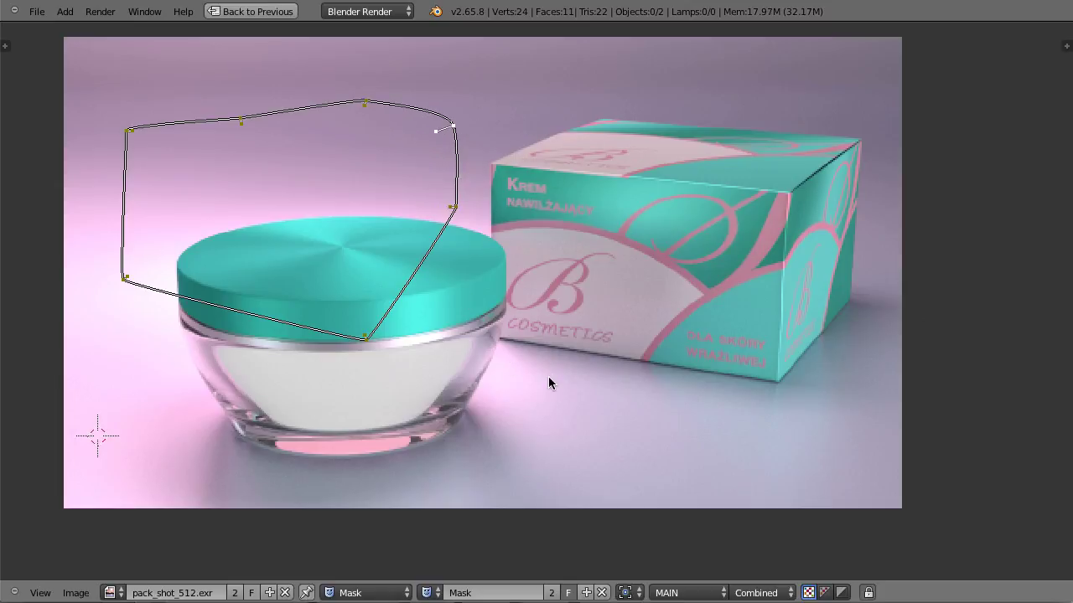
- Switch the image editor to the existing Mask1 outline on the box's front label
click(427, 593)
click(475, 433)
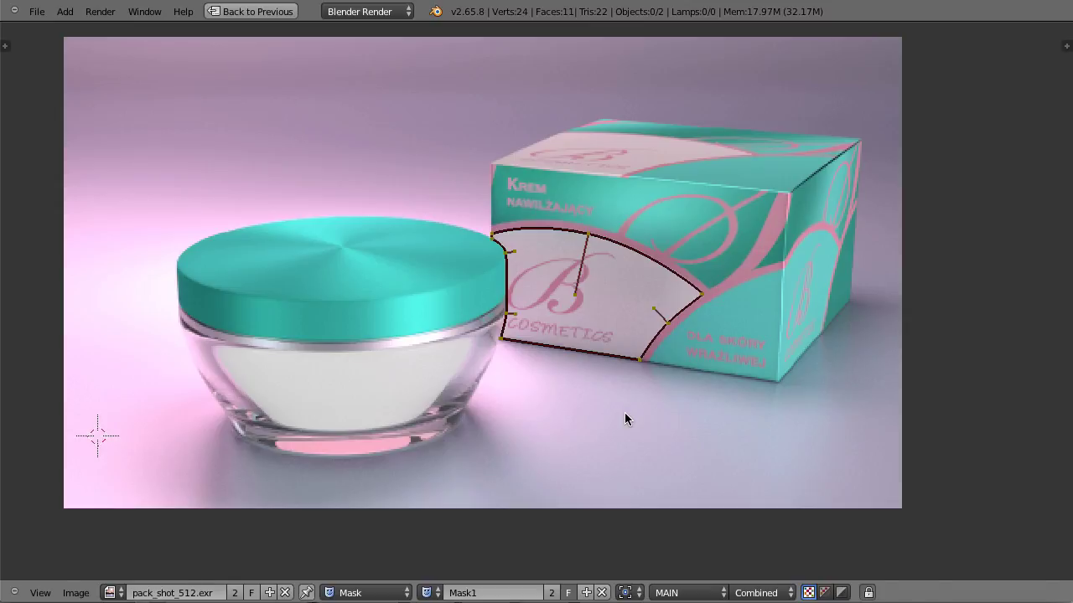
- Change the maximized editor to the node editor and add a Mask node below the Image node
key(shift+F3)
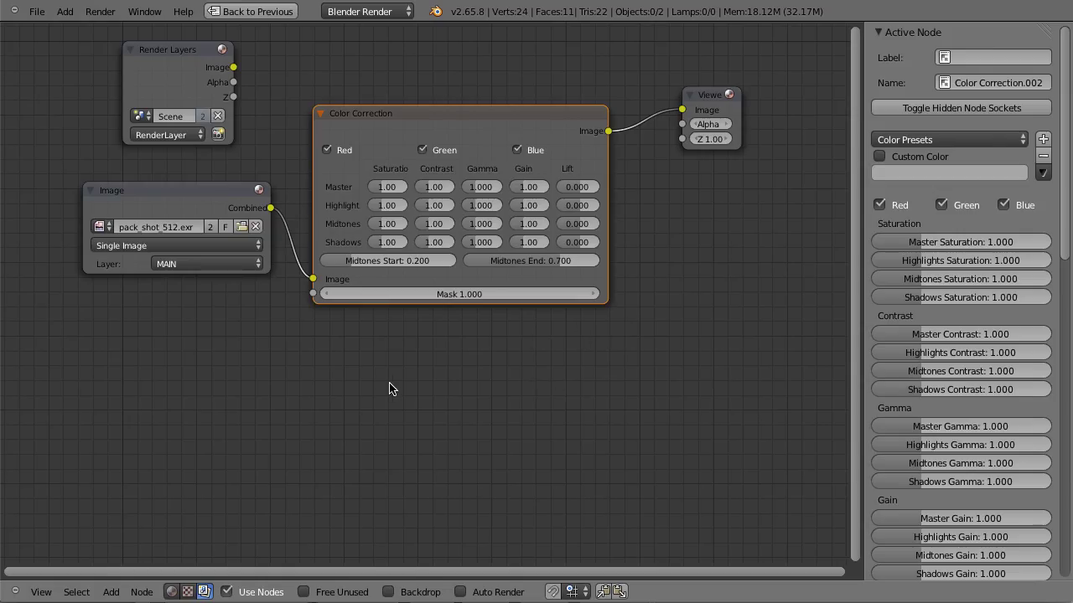
key(shift+a)
mouse_move(391, 351)
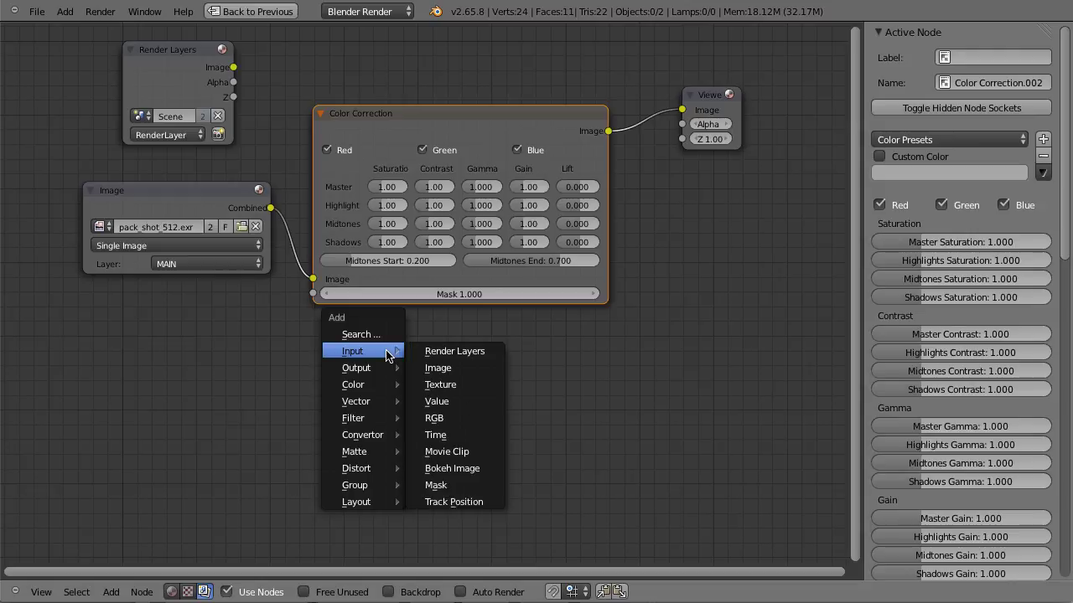
click(466, 490)
click(154, 375)
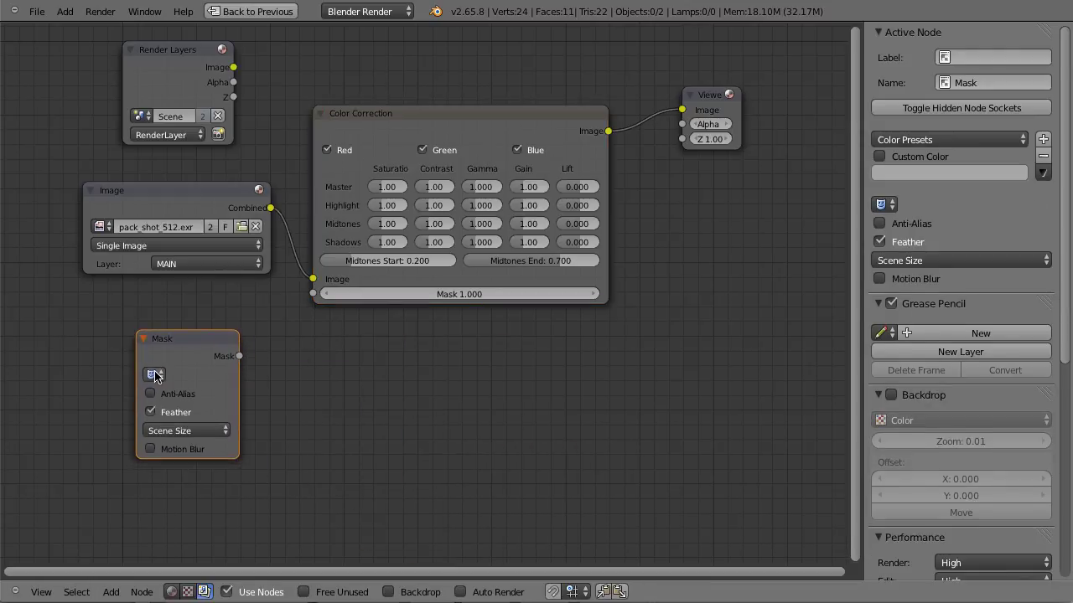
- Set the Mask node to Mask1, connect it to the Color Correction node's Mask input, and restore the multi-editor layout
click(154, 375)
click(178, 412)
drag(239, 356, 312, 294)
key(ctrl+Up)
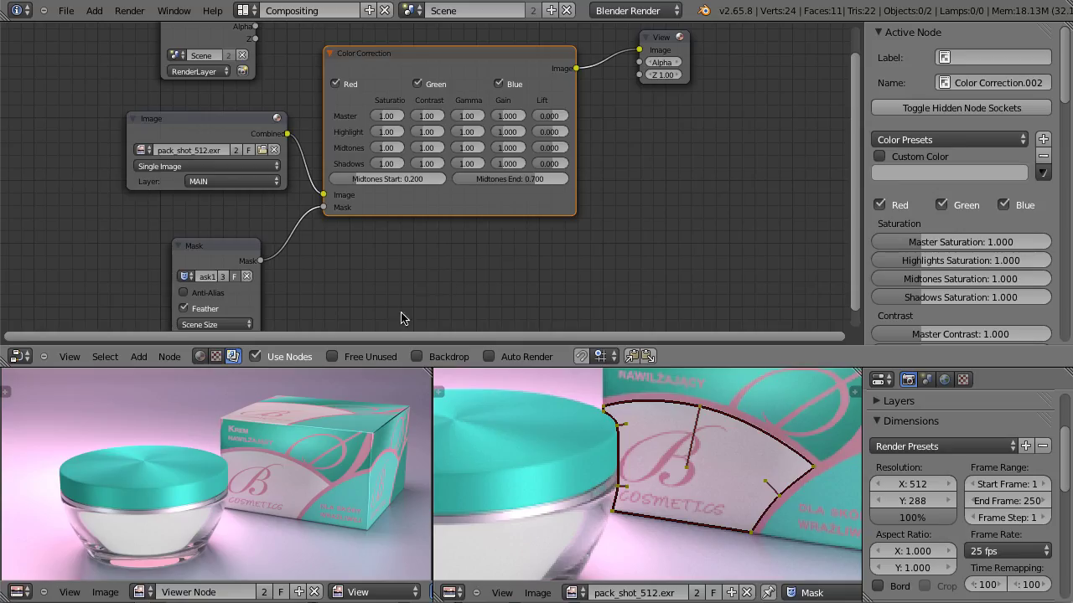
- Try a master gain of 1.78 on the masked Color Correction, and undo back past the mask connection
scroll(424, 180, up, 1)
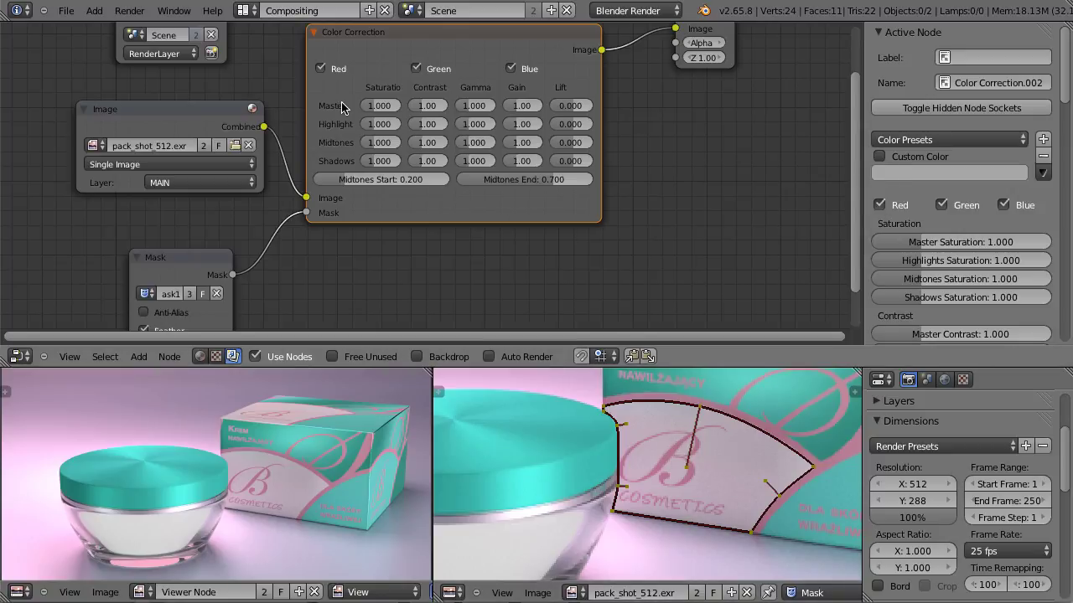
drag(518, 108, 568, 107)
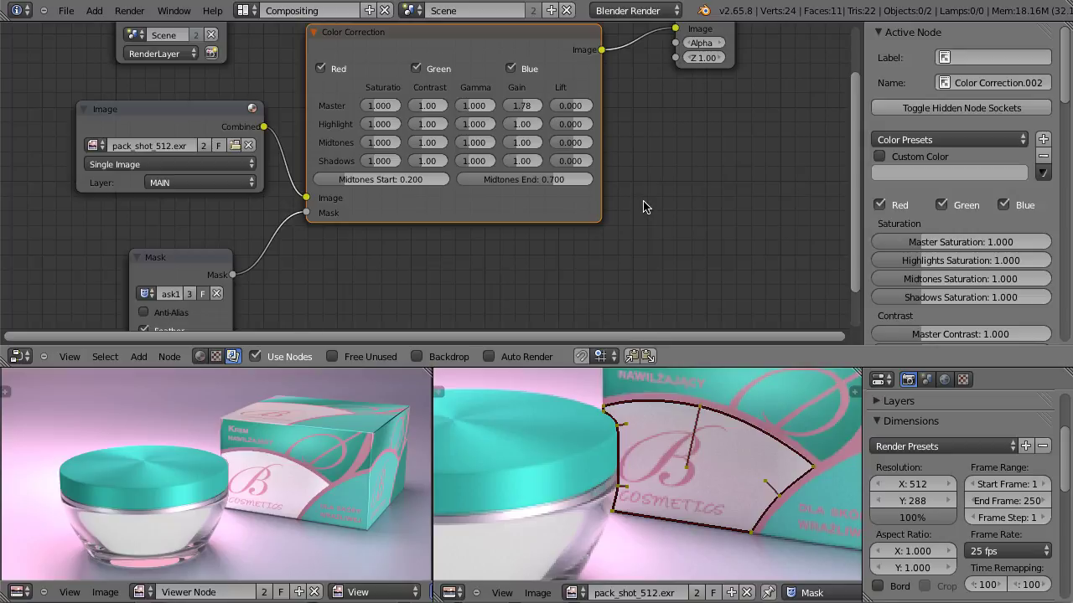
key(ctrl+z)
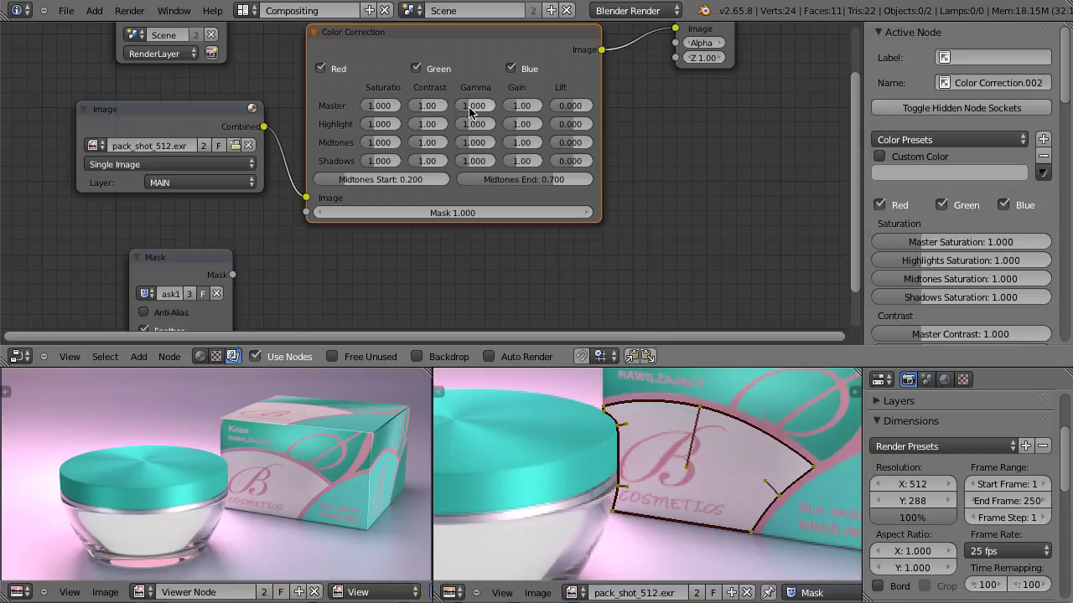
- Set the Color Correction node's master gamma to 1.549 and master gain to 0.76, and adjust its master lift
drag(470, 112, 474, 112)
drag(468, 115, 569, 109)
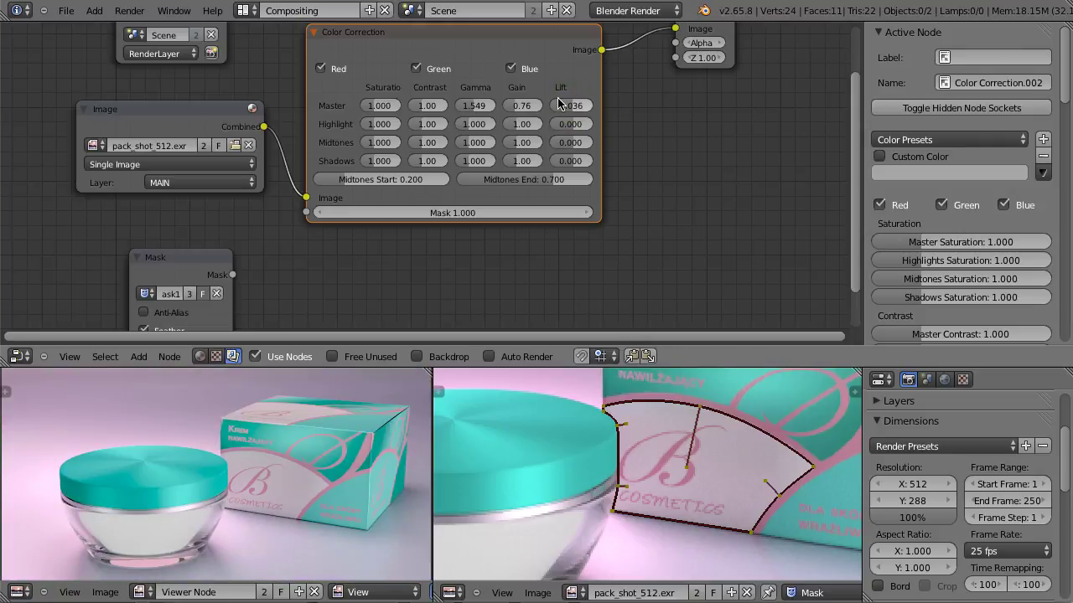
- Try the Offset/Power/Slope (ASC-CDL) correction formula on the Color Balance node, and restore Lift/Gamma/Gain
scroll(551, 92, up, 3)
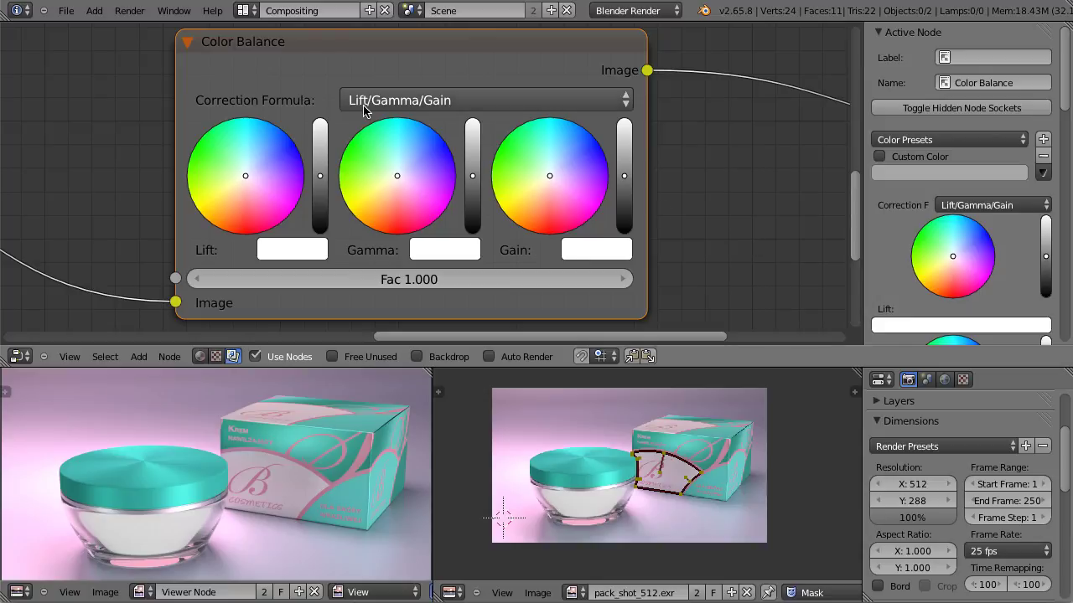
click(426, 102)
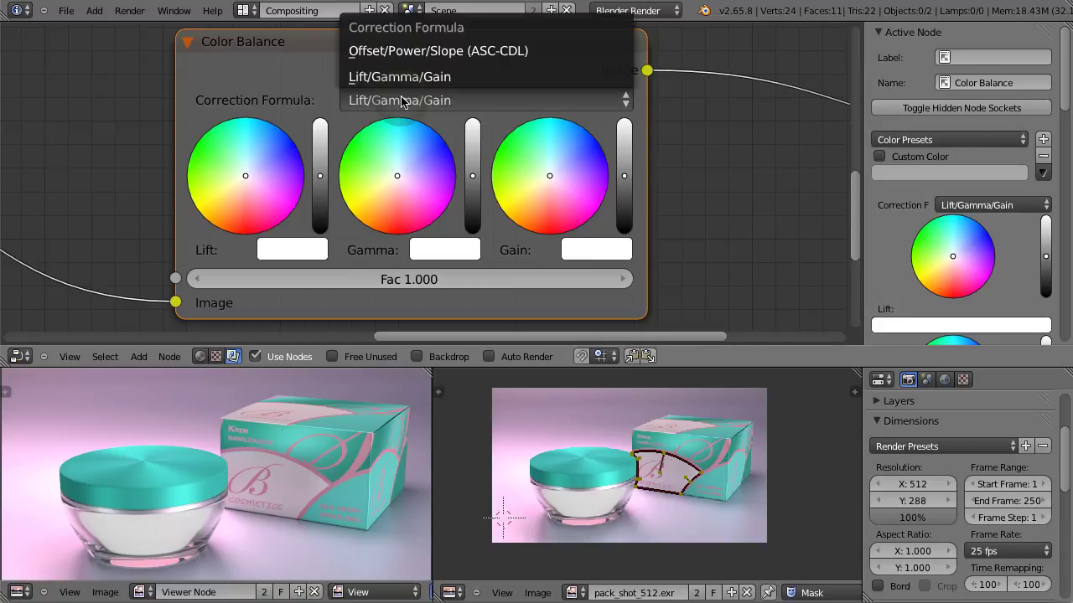
click(423, 52)
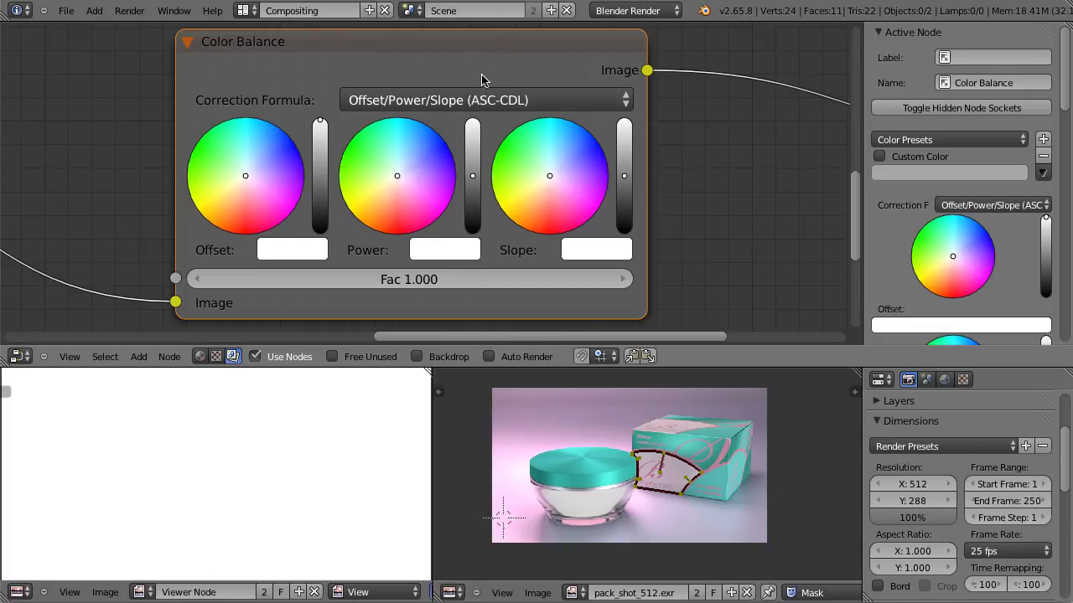
click(481, 98)
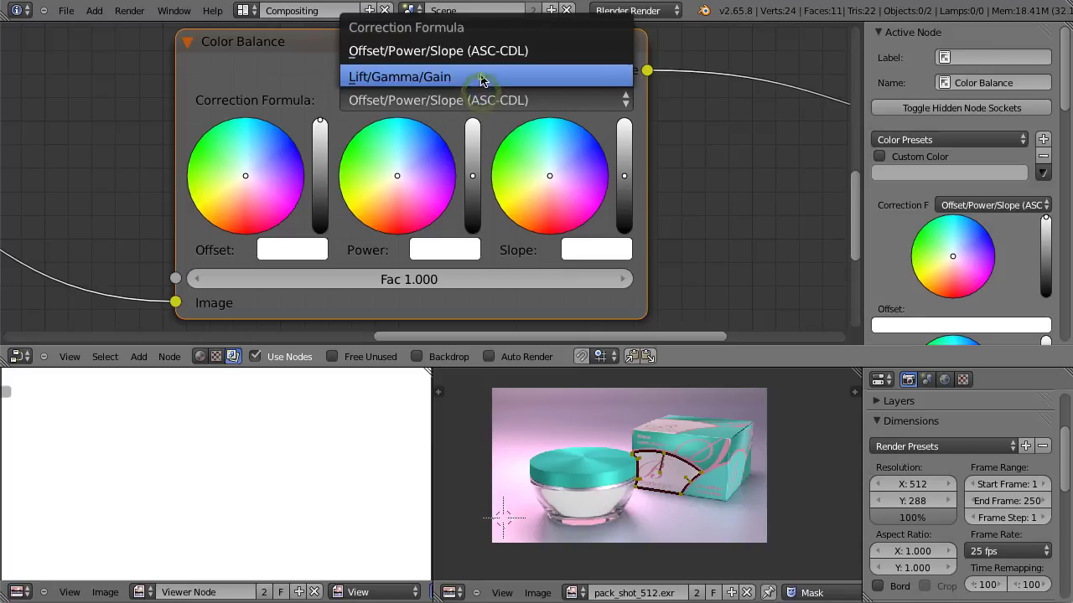
click(479, 77)
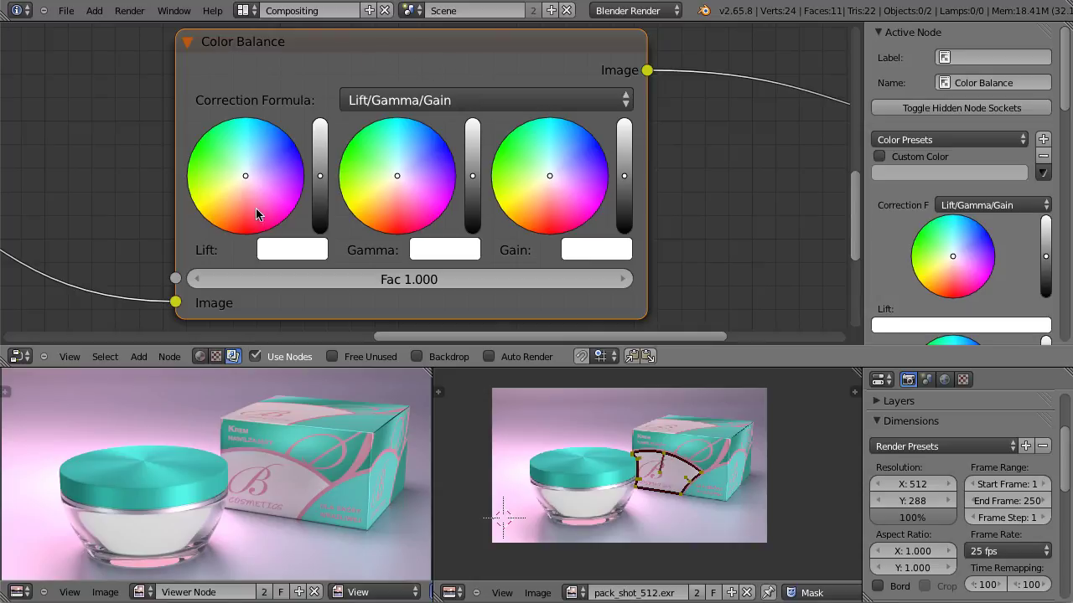
- Try a darker lift, a brighter gain and a brighter gamma one by one on the Color Balance node, undoing each
drag(321, 178, 320, 203)
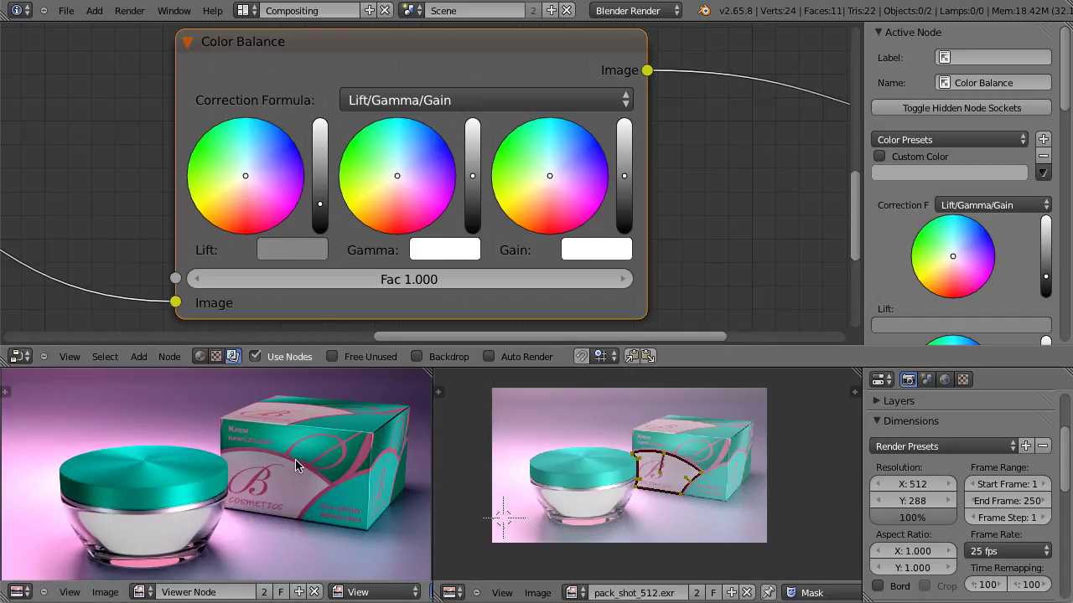
key(ctrl+z)
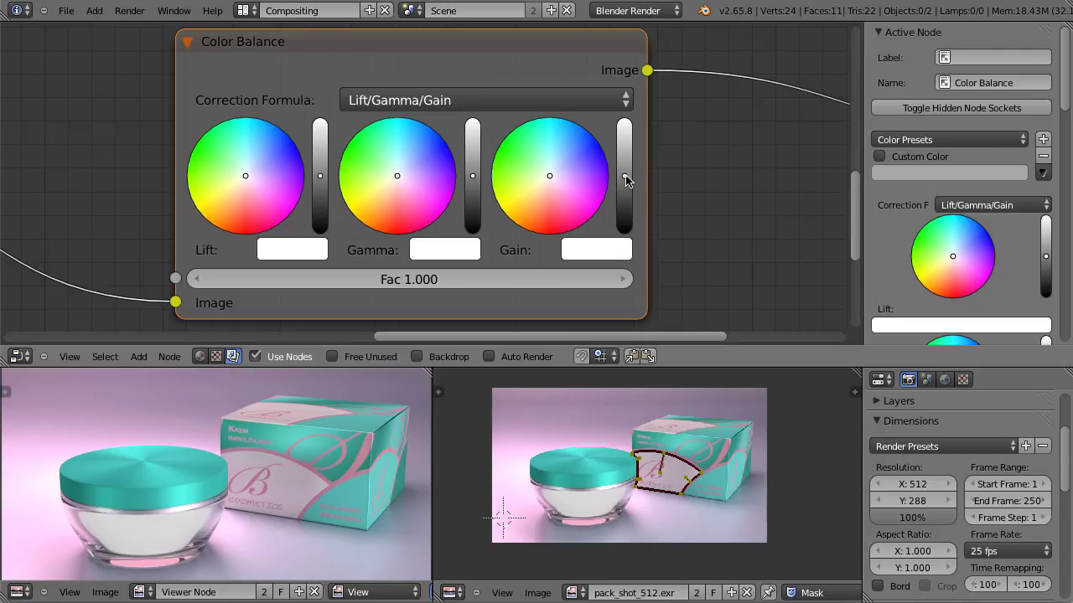
mouse_move(626, 180)
mouse_down()
mouse_move(624, 158)
mouse_move(625, 170)
mouse_up()
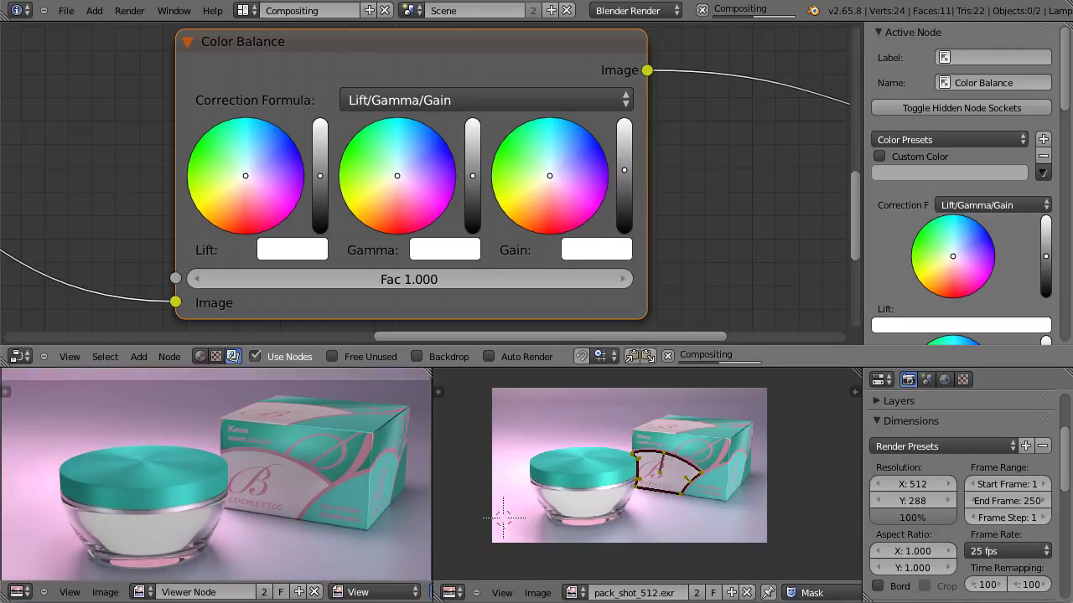
key(ctrl+z)
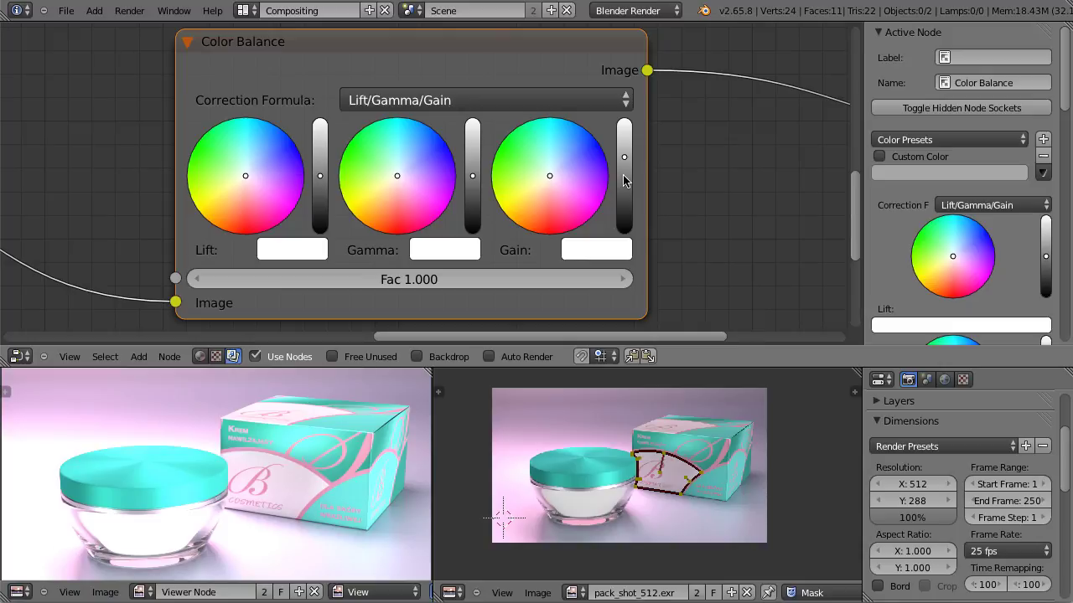
key(ctrl+z)
drag(473, 176, 473, 169)
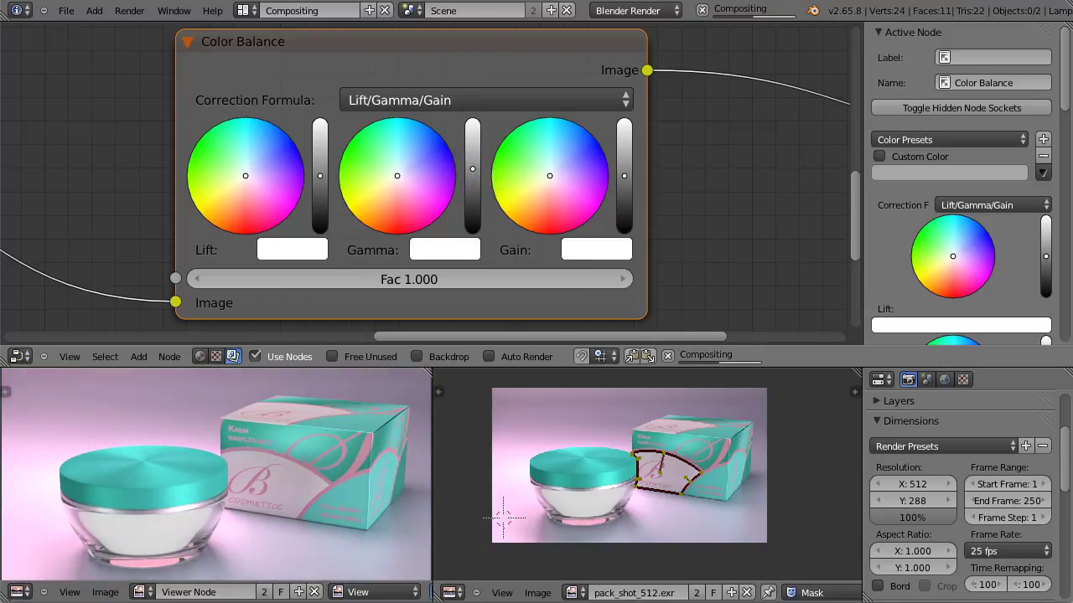
key(ctrl+z)
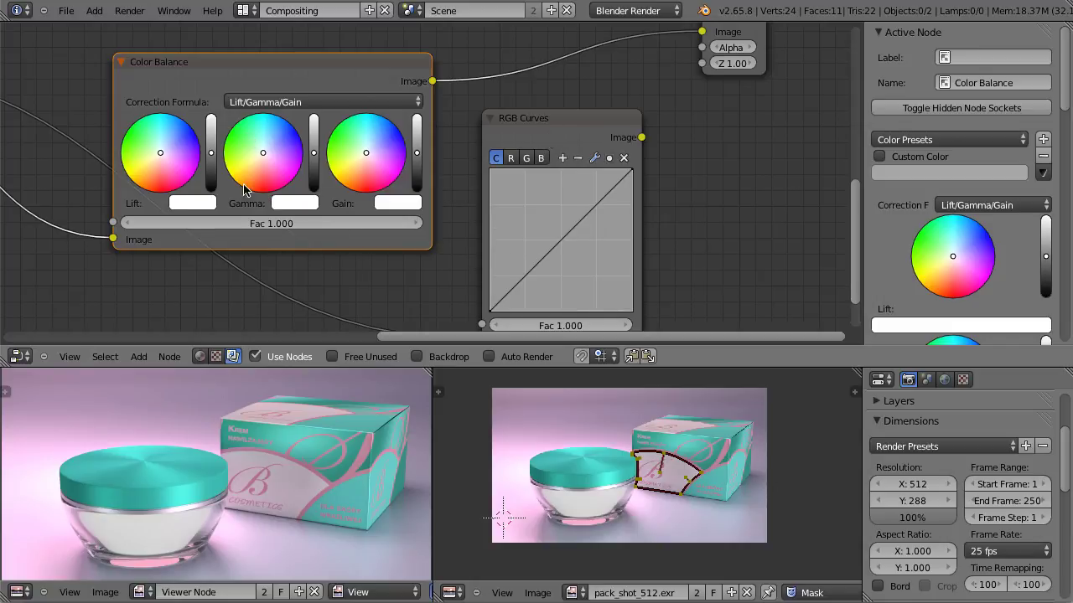
- Try a slightly raised Color Balance lift, and compare it by shifting the black point of the RGB Curves node
drag(209, 158, 210, 140)
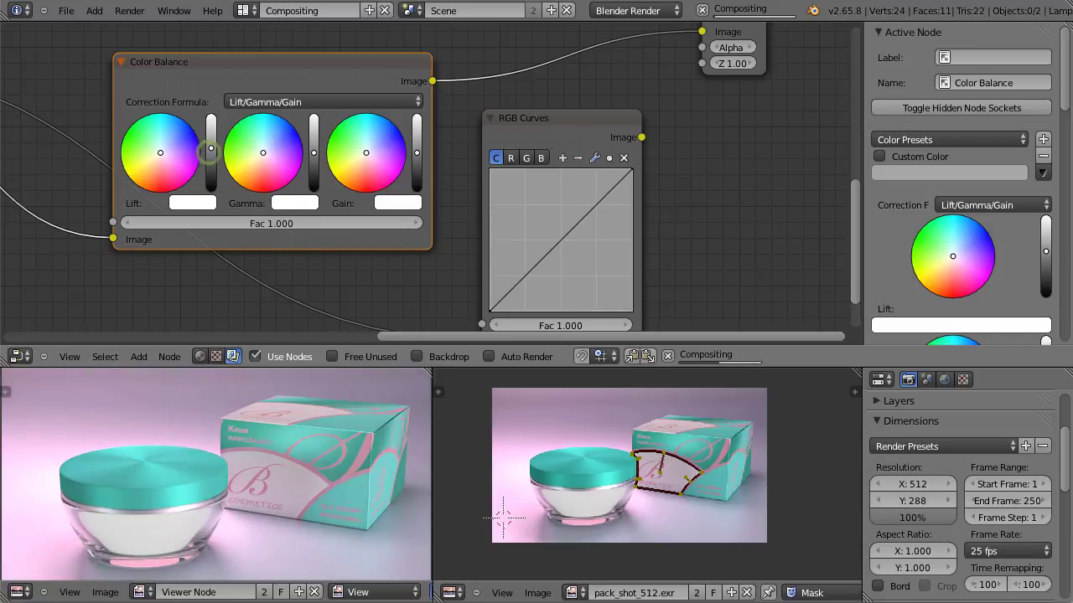
click(583, 122)
mouse_move(491, 310)
mouse_down()
mouse_move(510, 309)
mouse_move(492, 311)
mouse_up()
- Try a lower Color Balance gain alongside an RGB Curves white point at Y 0.64444, and undo both
drag(417, 157, 417, 165)
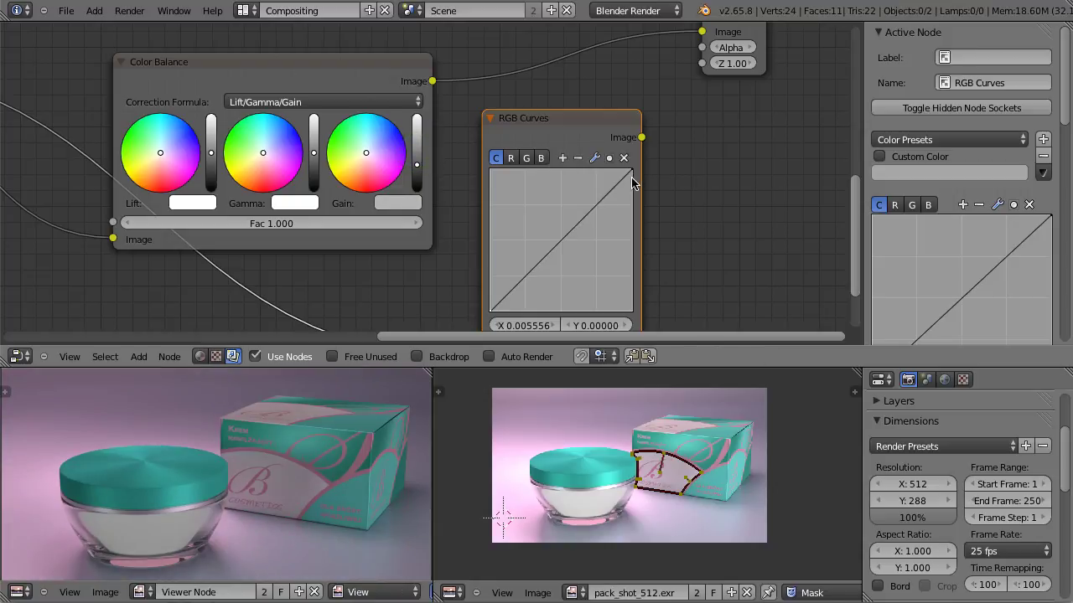
drag(632, 174, 630, 177)
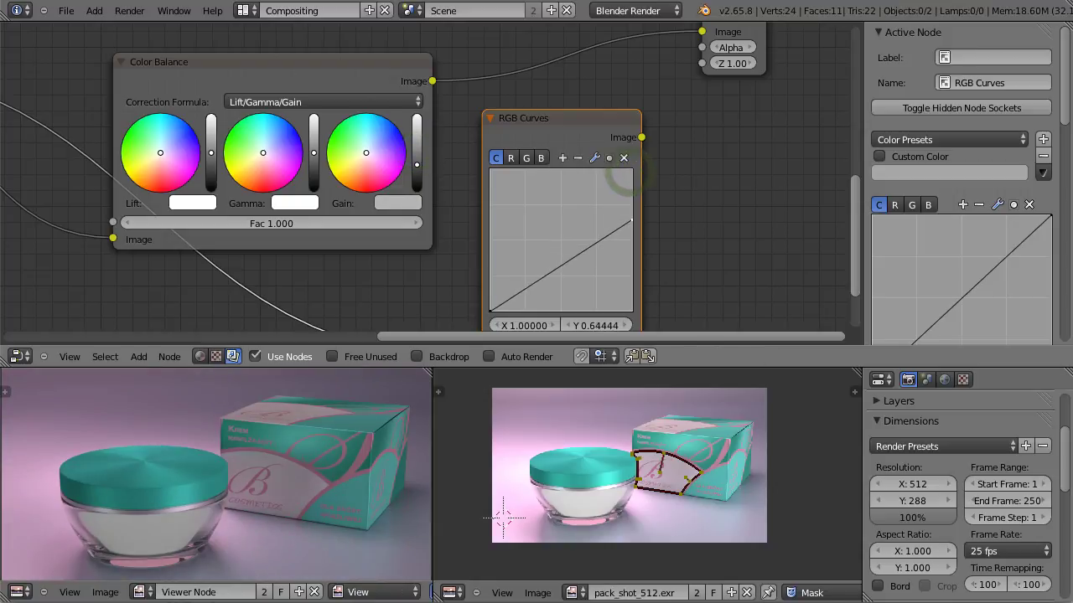
key(ctrl+z)
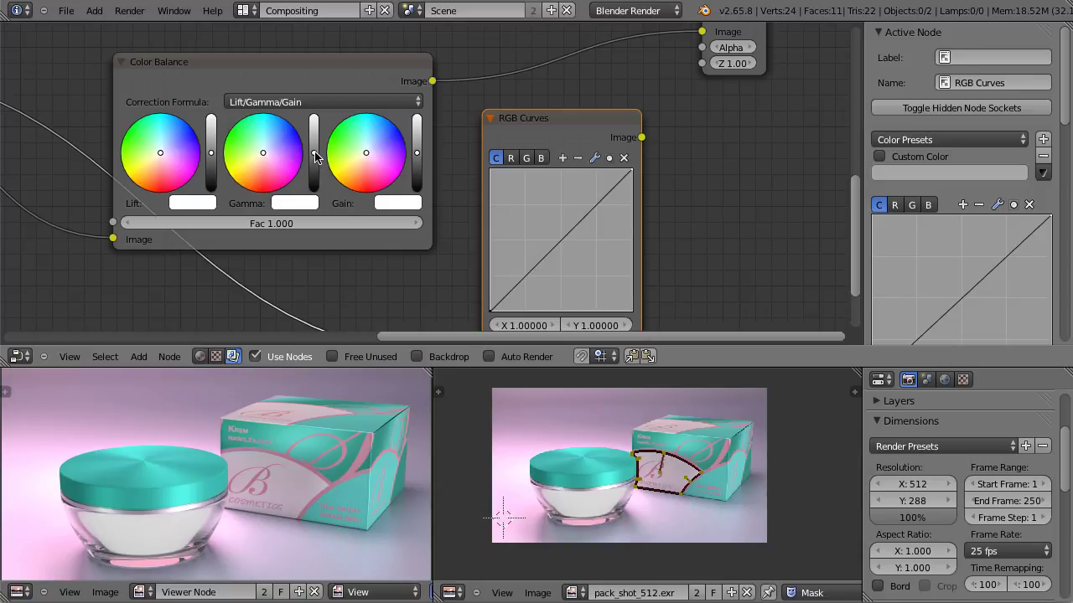
- Try a raised and then a lowered Color Balance gamma, matching each with an RGB curve point at 0.22222, 0.45000 and 0.31667, 0.11667
drag(314, 157, 313, 138)
drag(525, 275, 521, 247)
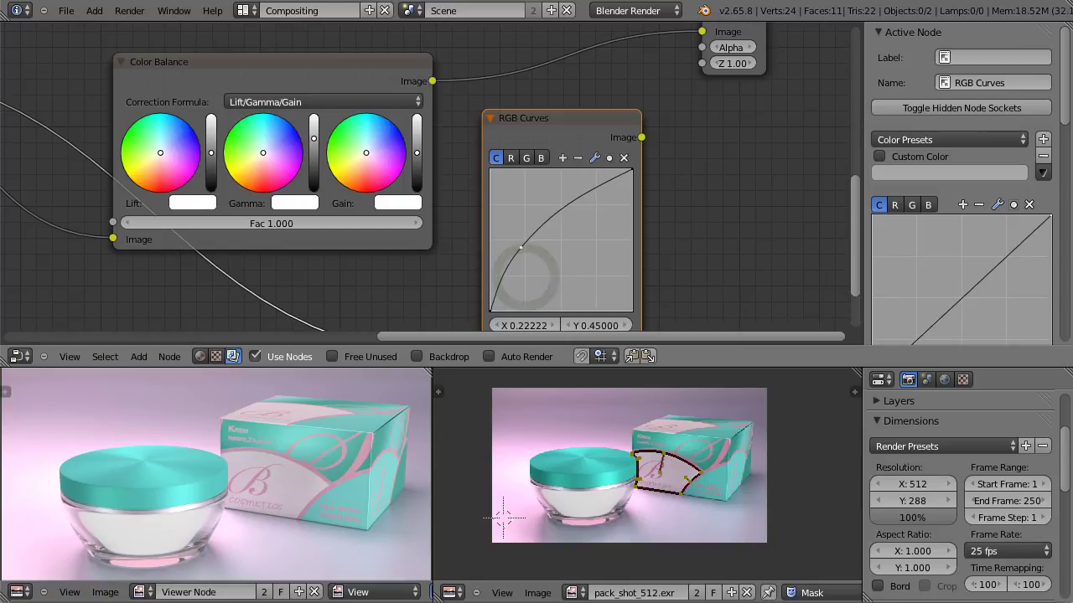
drag(314, 141, 314, 164)
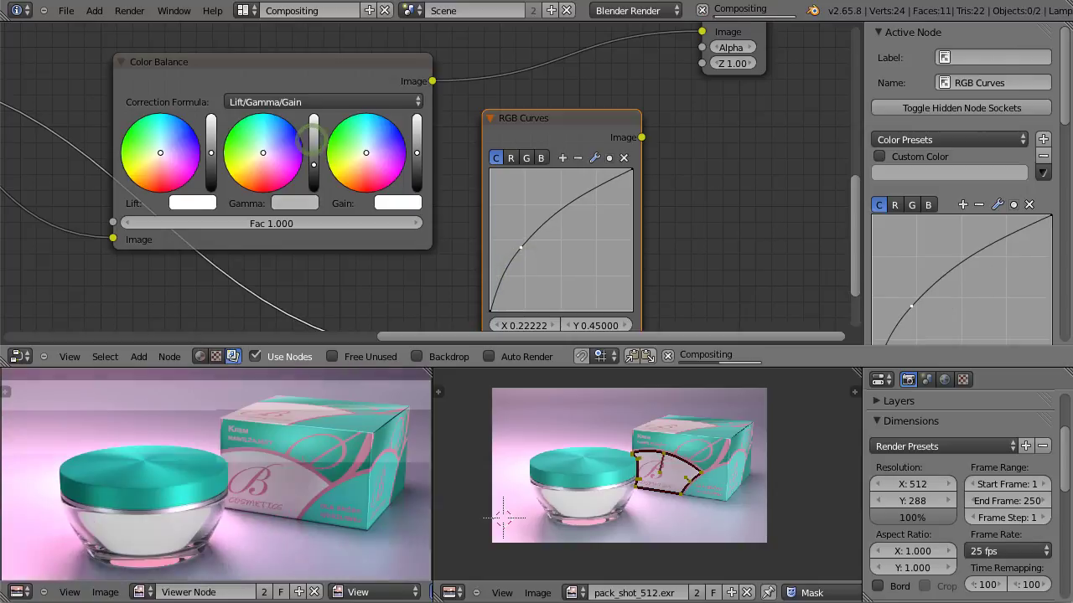
drag(523, 249, 533, 295)
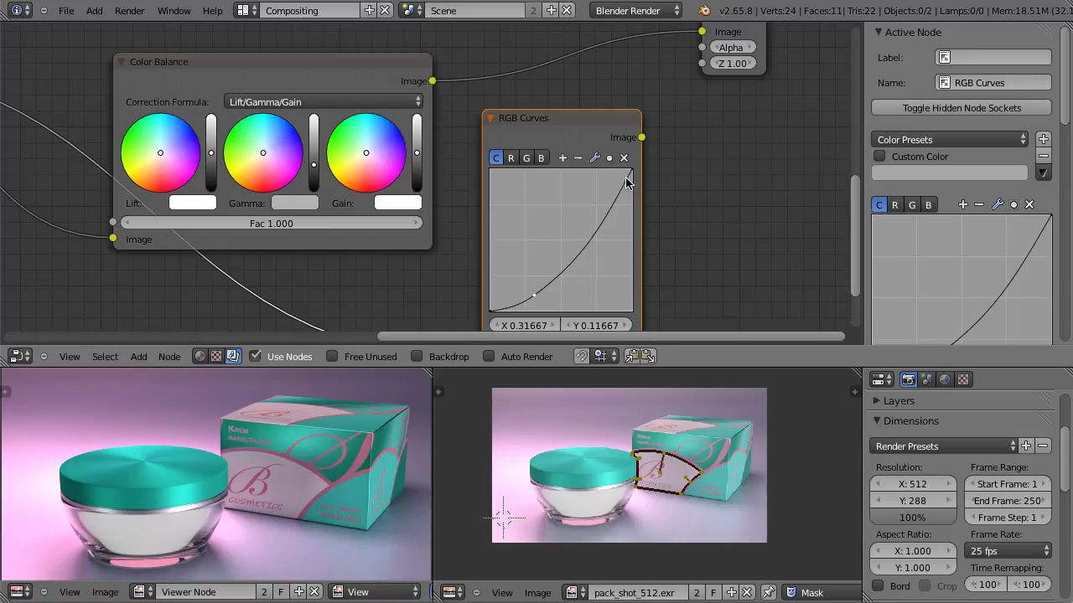
- Try an RGB curve white point at Y 0.56111, and restore the curve to a straight diagonal
drag(534, 295, 632, 232)
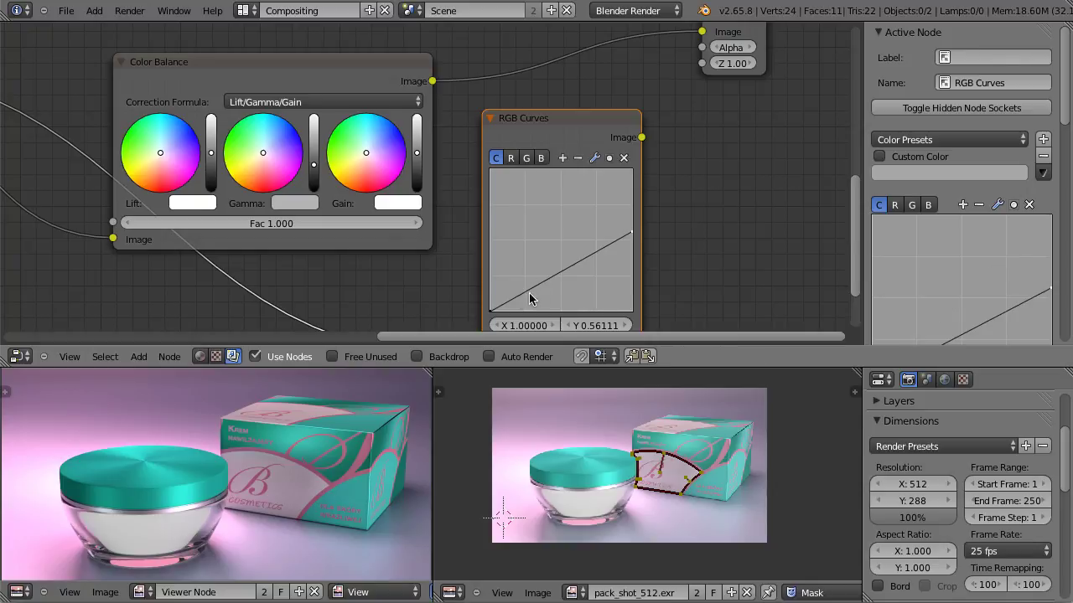
drag(621, 233, 631, 170)
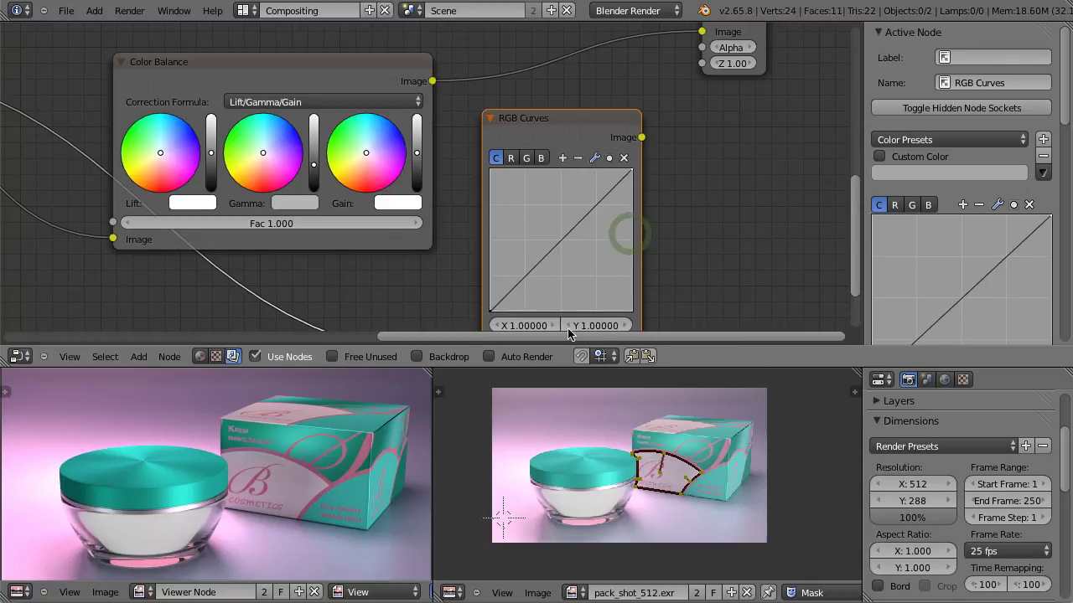
mouse_move(488, 309)
mouse_down()
mouse_move(489, 267)
mouse_move(488, 310)
mouse_up()
- Set the Color Balance node's lift color to an HSV value of 1.2
middle_drag(409, 300, 401, 284)
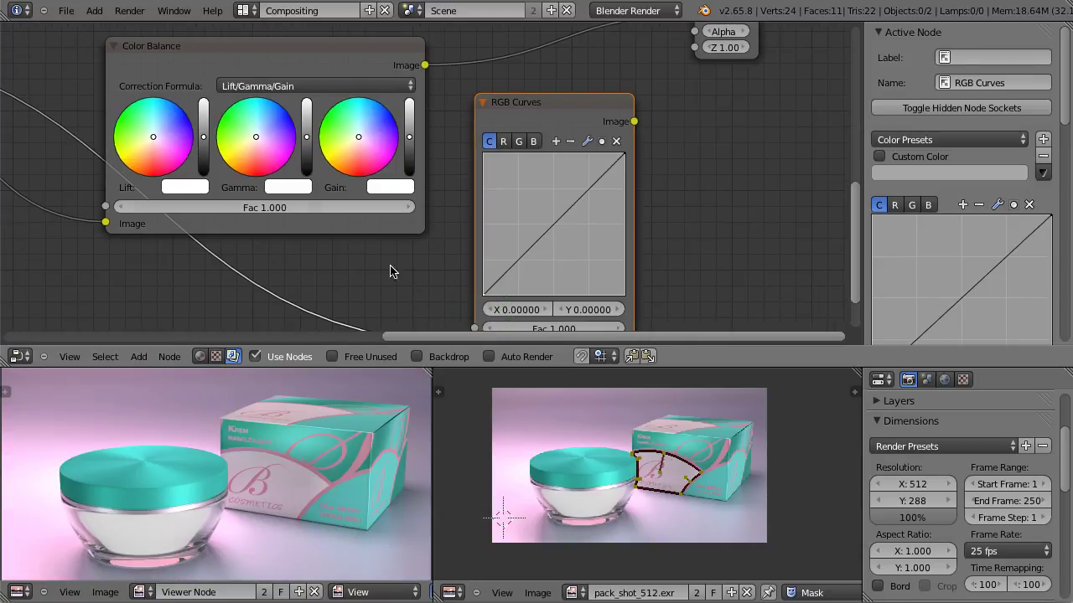
click(186, 192)
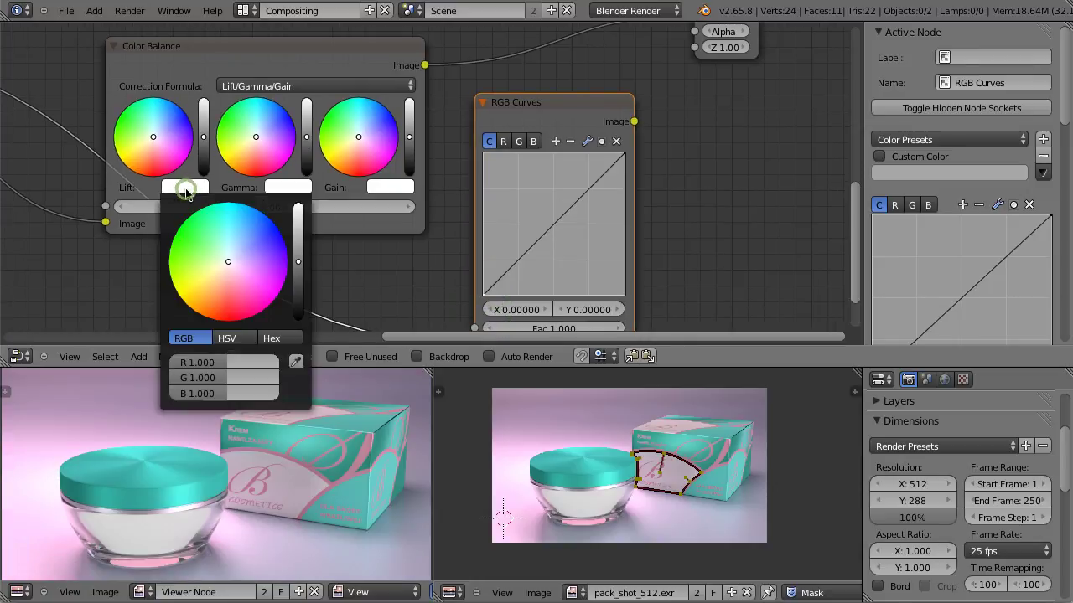
click(228, 339)
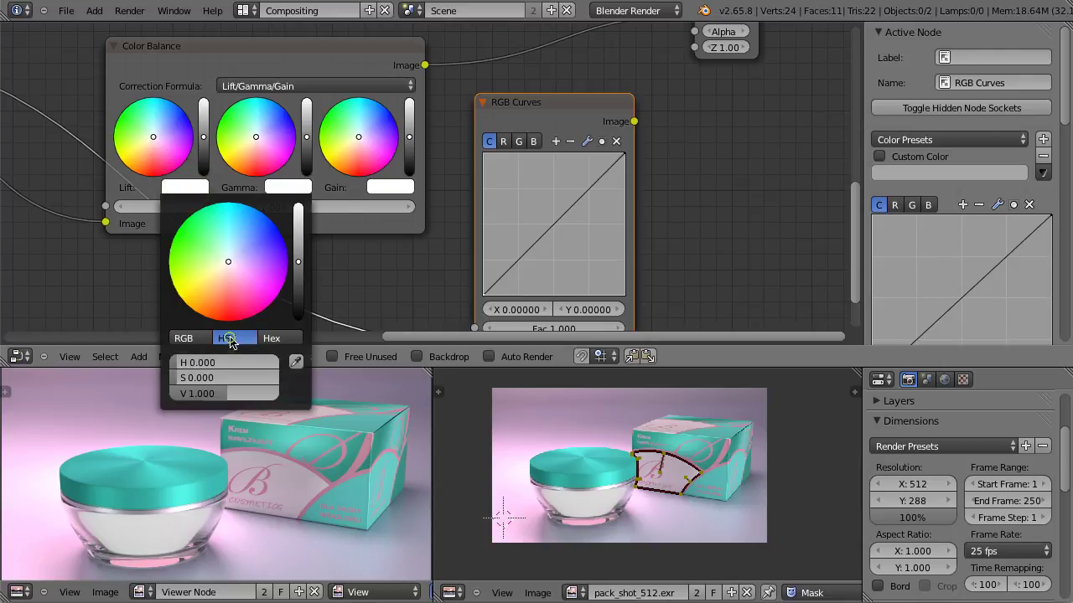
click(205, 394)
text(1.2)
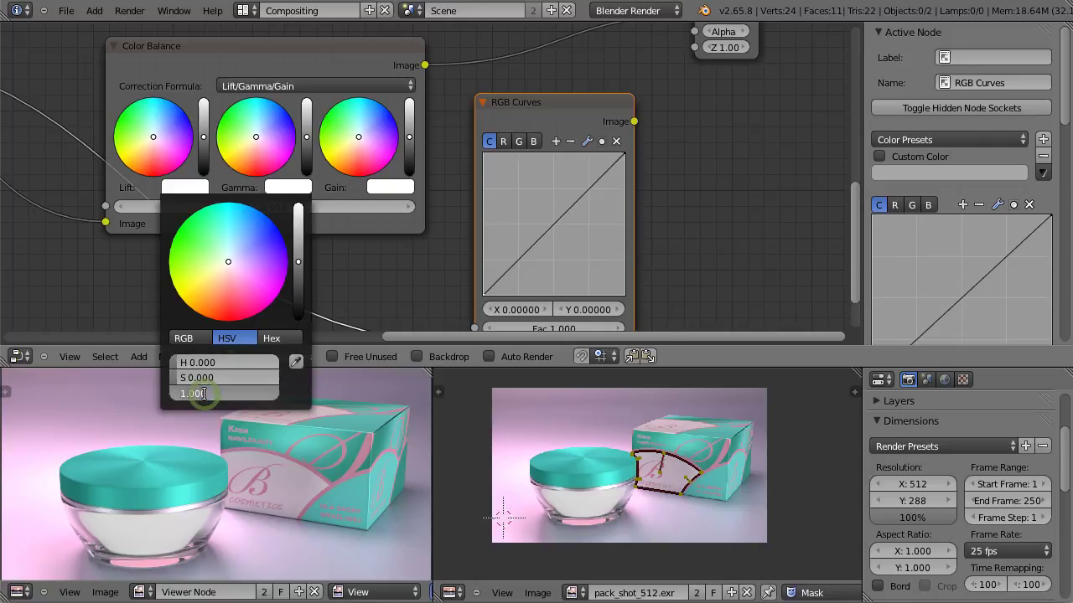
key(Return)
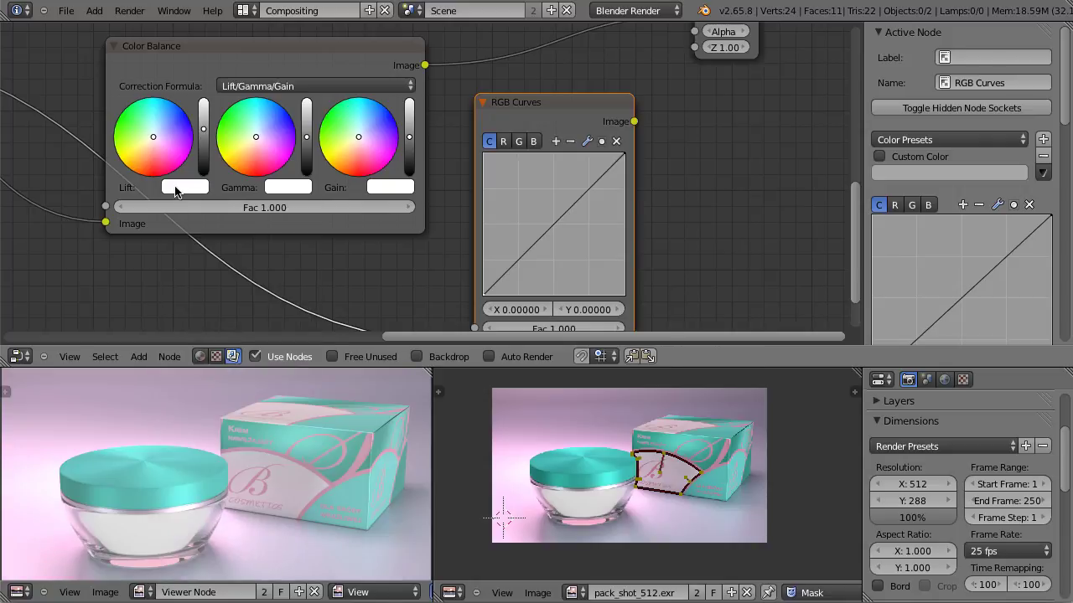
- Set the Color Balance node's gain color to an HSV value of 0.8
click(388, 188)
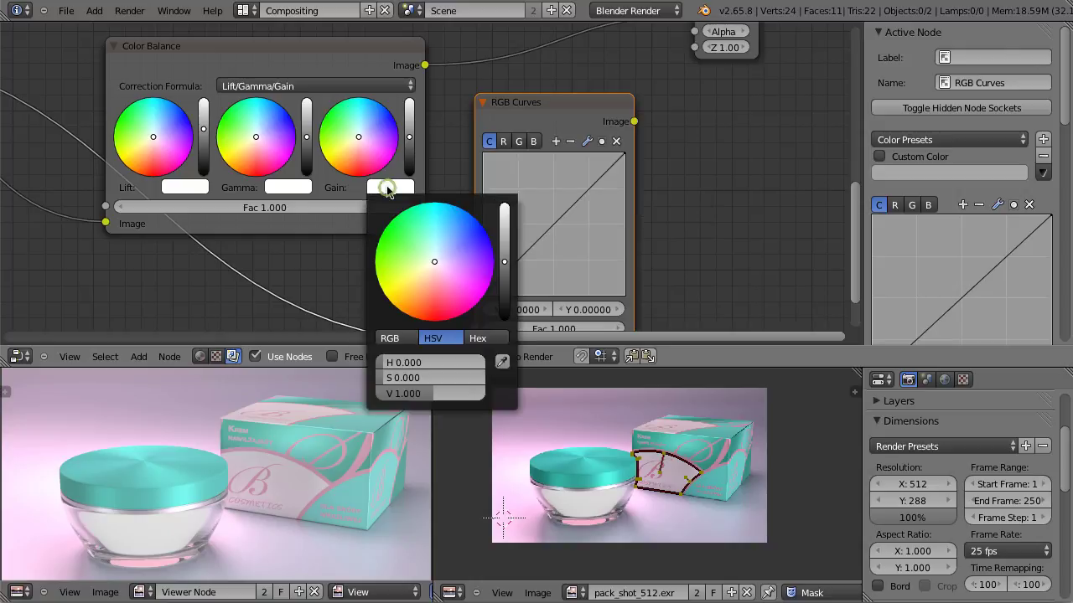
click(412, 393)
text(0.8)
key(Return)
scroll(647, 223, down, 1)
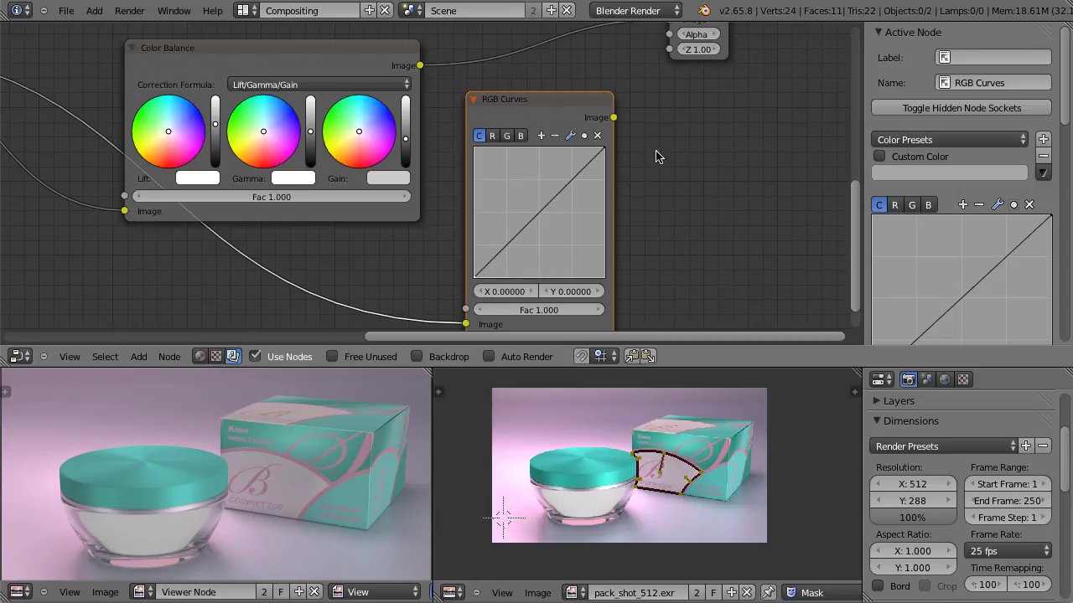
- Raise the RGB Curves black point and set its Y value to 0.2
drag(474, 276, 475, 250)
click(574, 291)
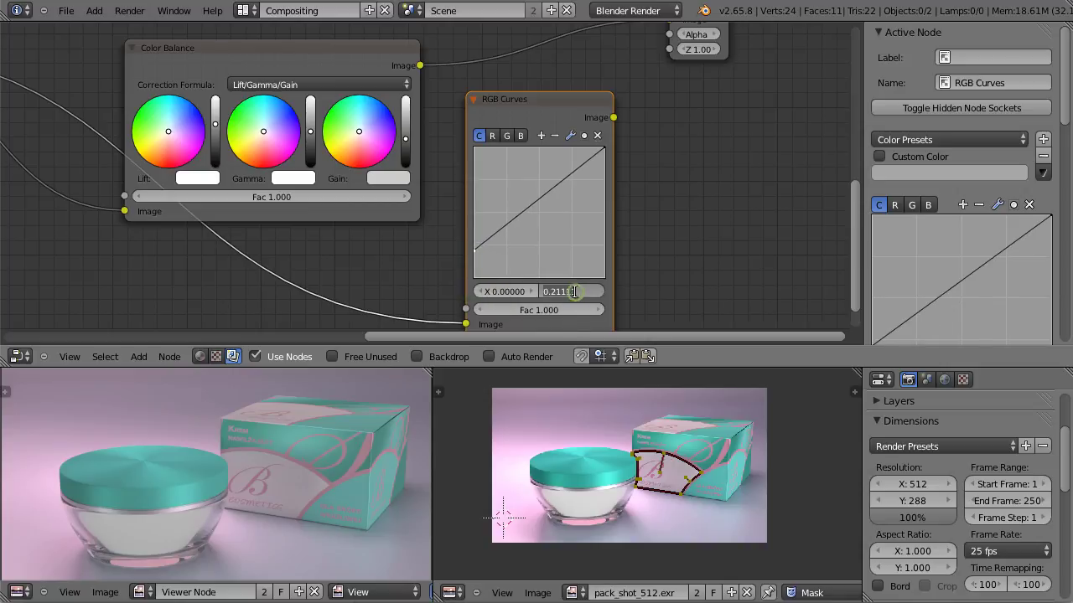
text(0.2)
key(Return)
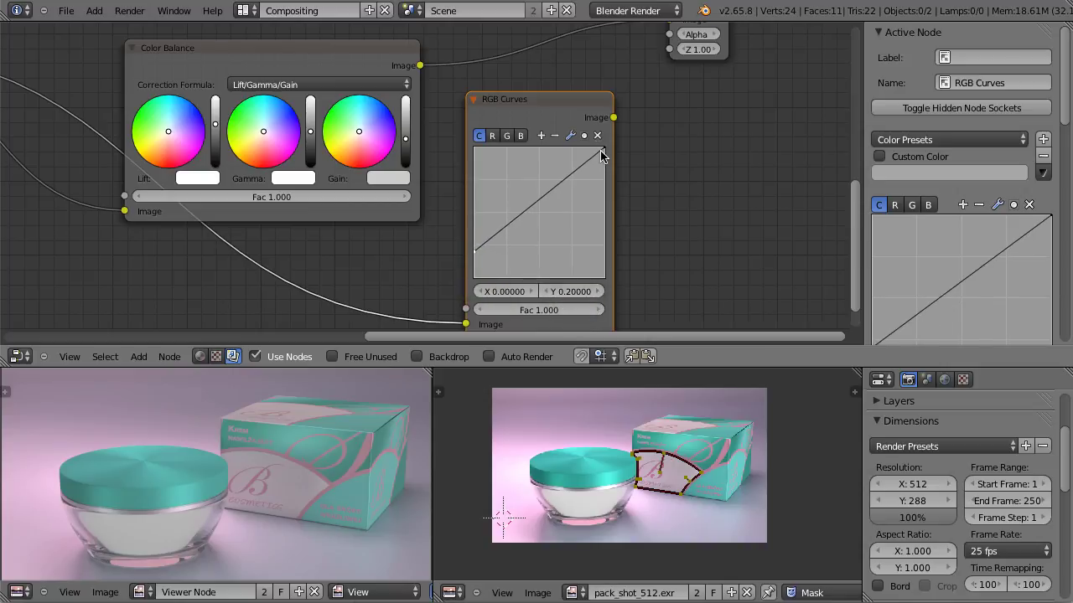
- Lower the same RGB curve's white point and set its Y value to 0.8
drag(603, 151, 604, 175)
click(584, 292)
text(0.8)
key(Return)
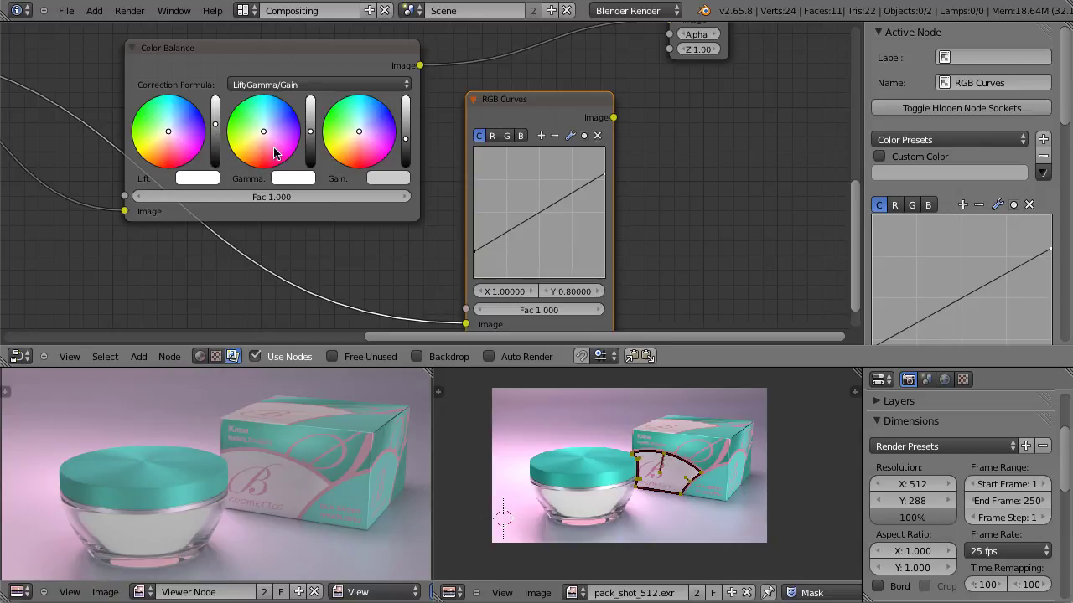
- Compare the Color Balance output with the single RGB Curves output in the viewer
scroll(656, 168, down, 1)
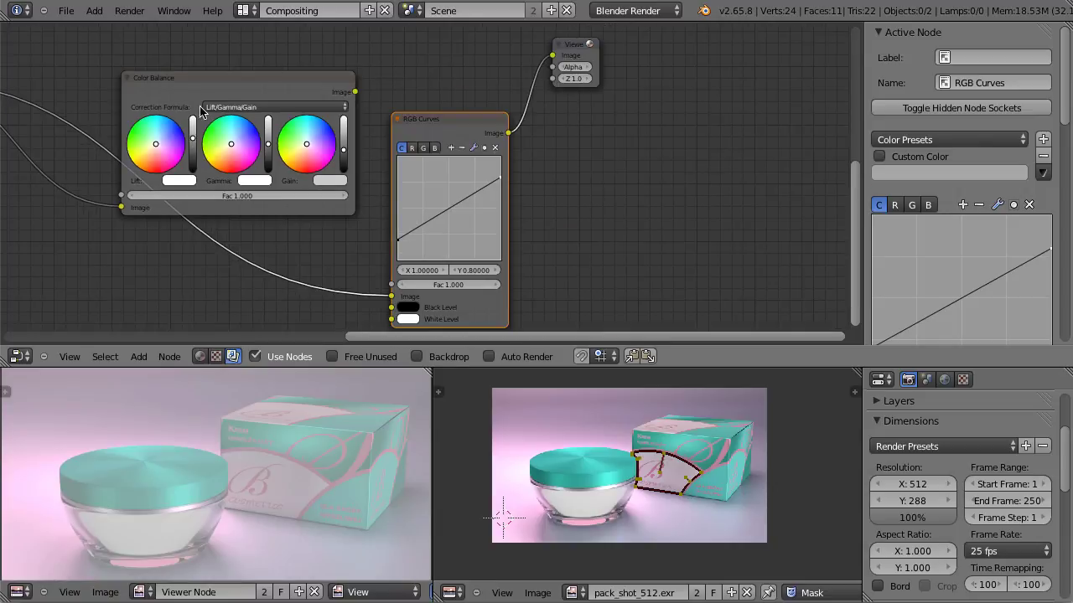
click(205, 80)
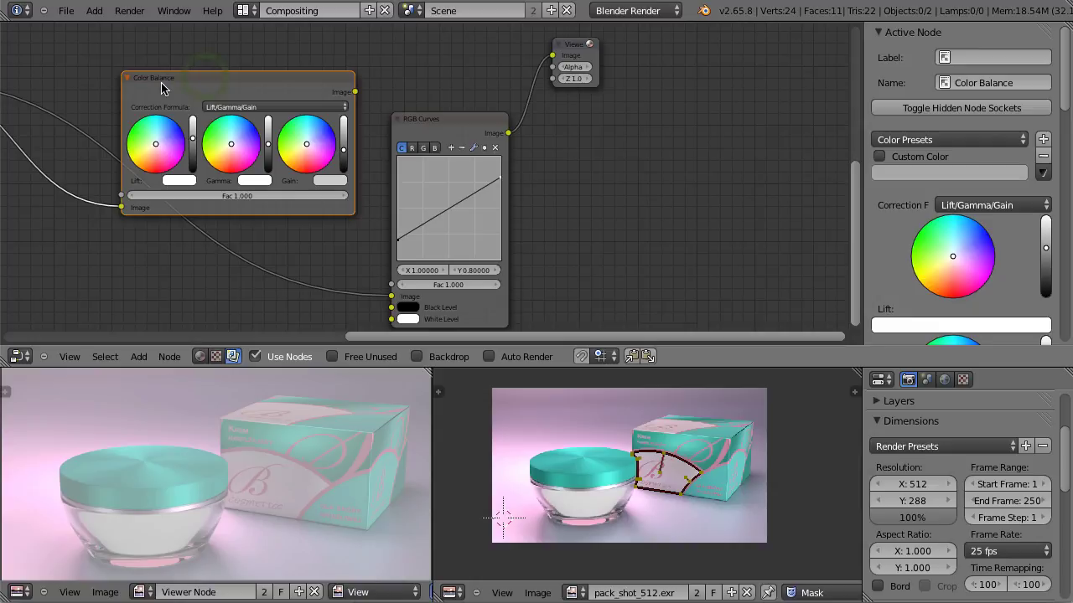
click(441, 123)
ctrl+shift+click(439, 120)
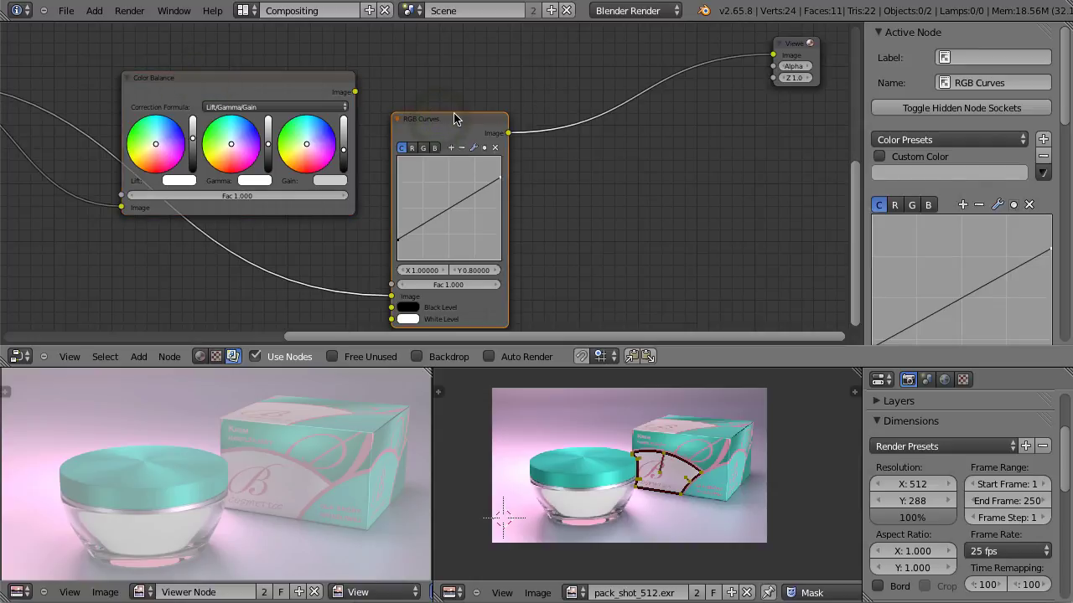
- Restore the curve's white point to the upper corner, and duplicate the RGB Curves node onto the link to the Viewer
mouse_move(474, 269)
mouse_down()
mouse_move(463, 270)
mouse_move(494, 270)
mouse_up()
click(398, 239)
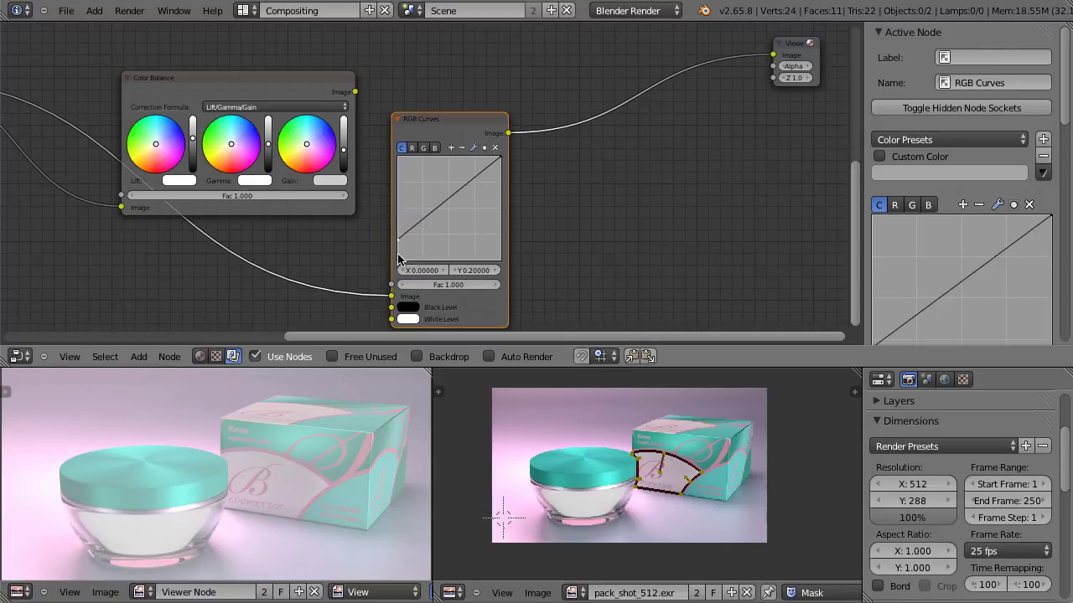
key(shift+d)
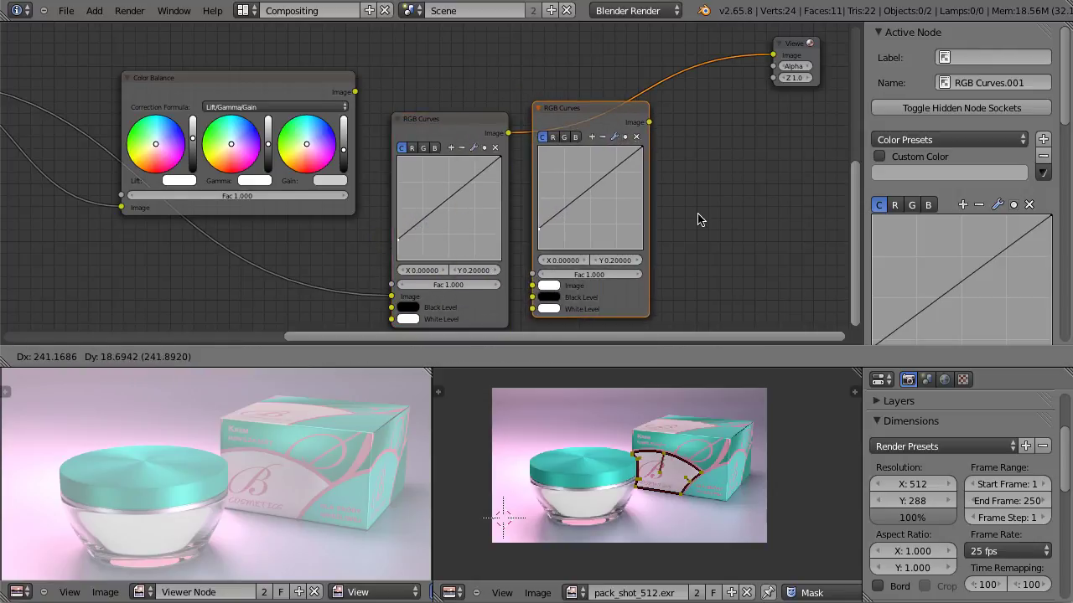
click(701, 226)
- On the duplicated RGB Curves node, return the black point to Y 0 and set the white point's Y to 0.8
drag(540, 236, 540, 254)
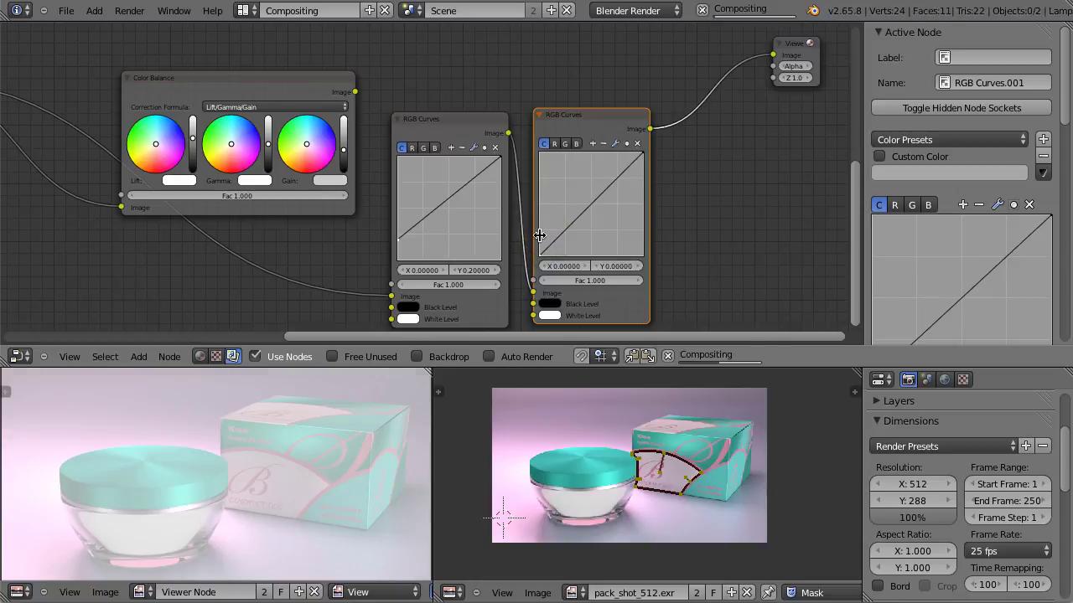
drag(641, 154, 641, 174)
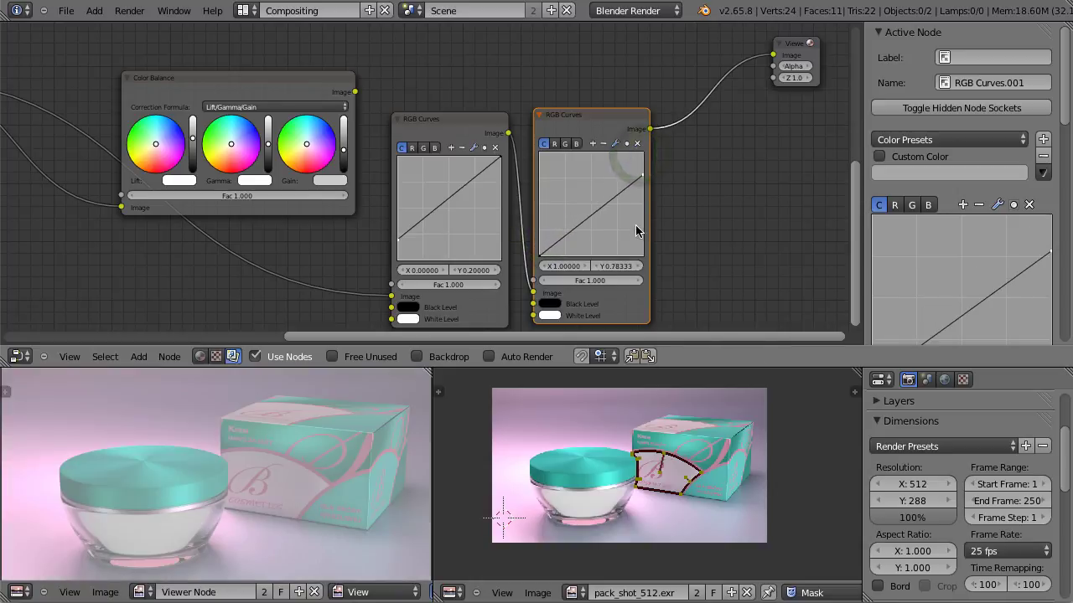
click(617, 266)
text(0.8)
key(Return)
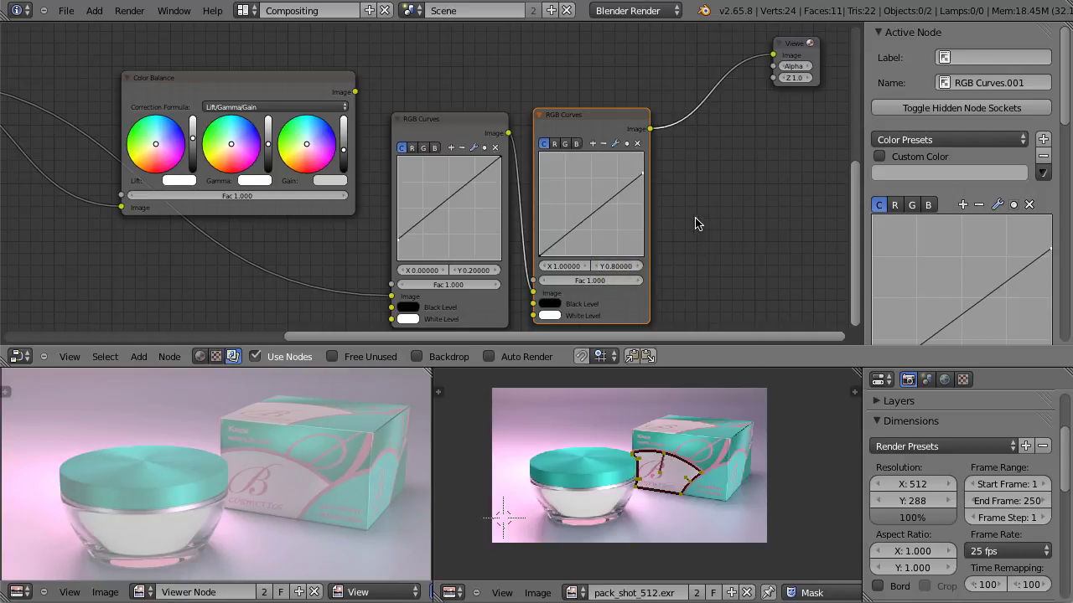
- Compare the Color Balance result with the two chained RGB Curves nodes in the viewer, and inspect each curve
click(269, 84)
click(584, 115)
click(222, 84)
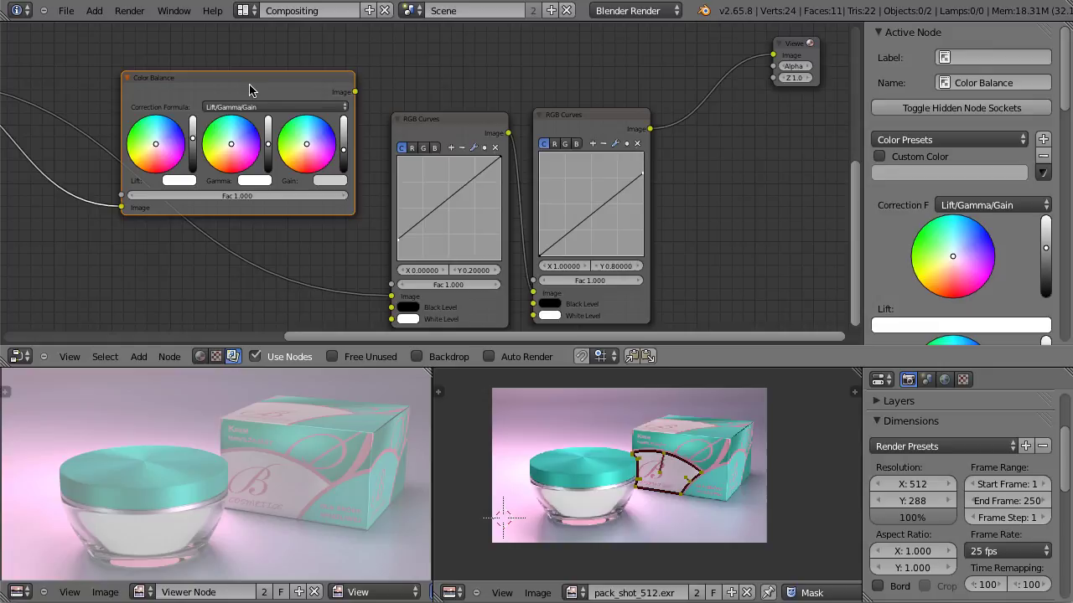
click(427, 121)
click(578, 120)
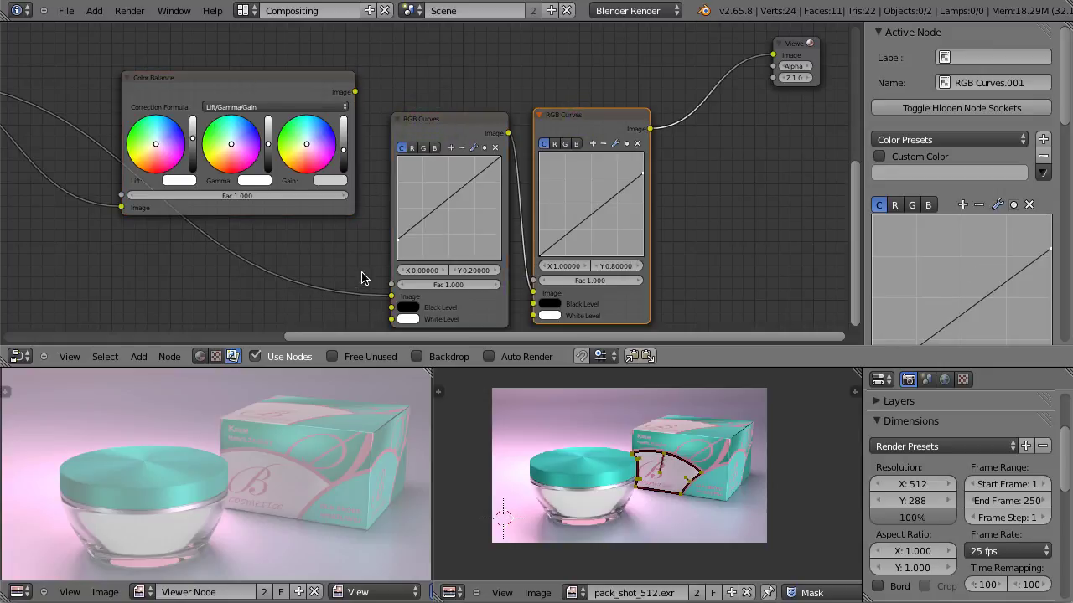
click(253, 81)
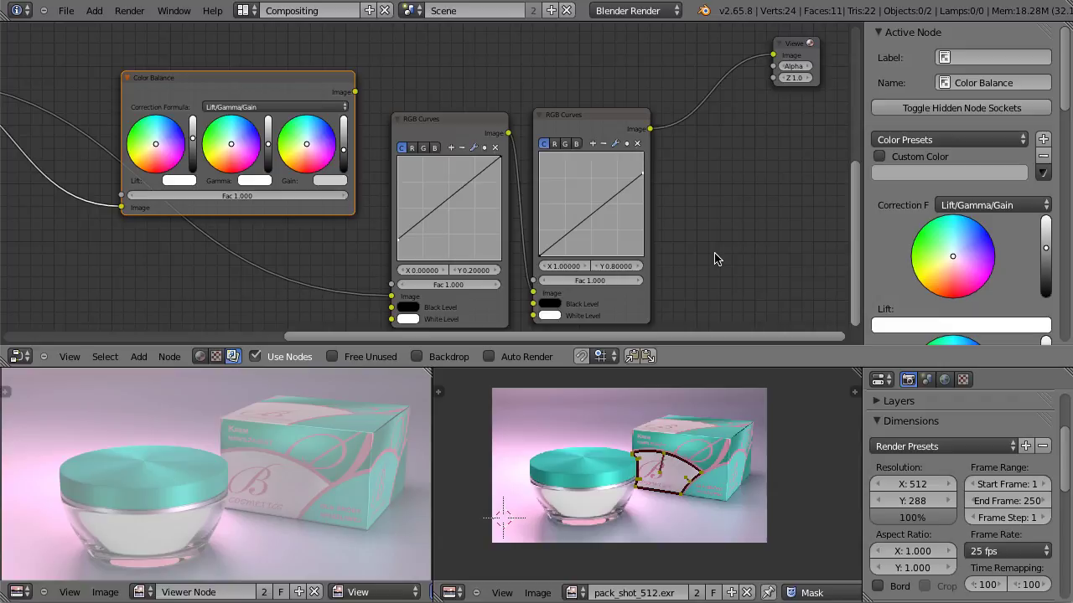
key(ctrl+z)
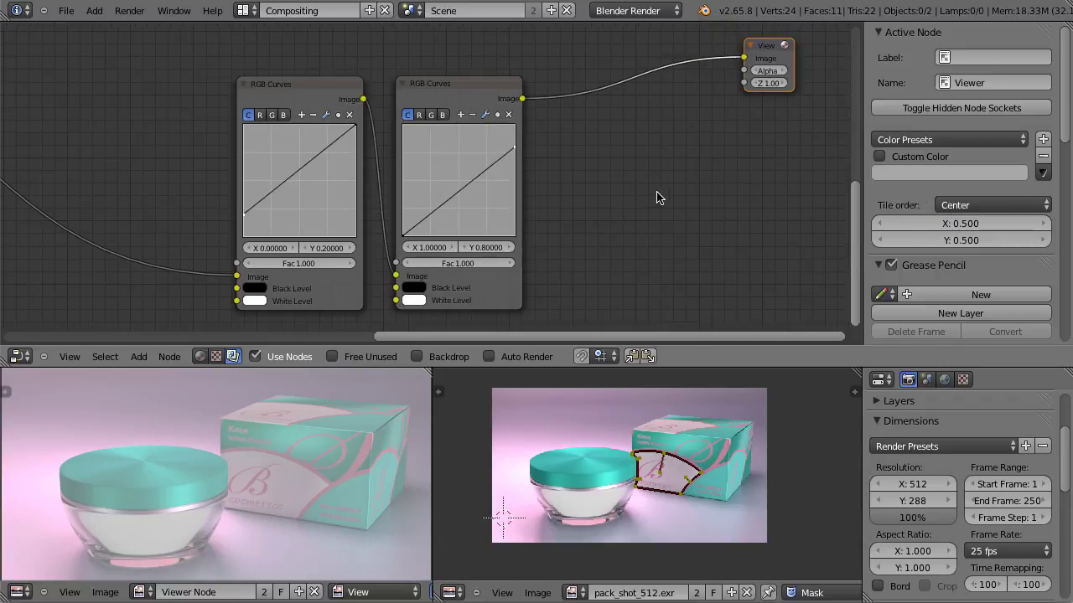
click(302, 89)
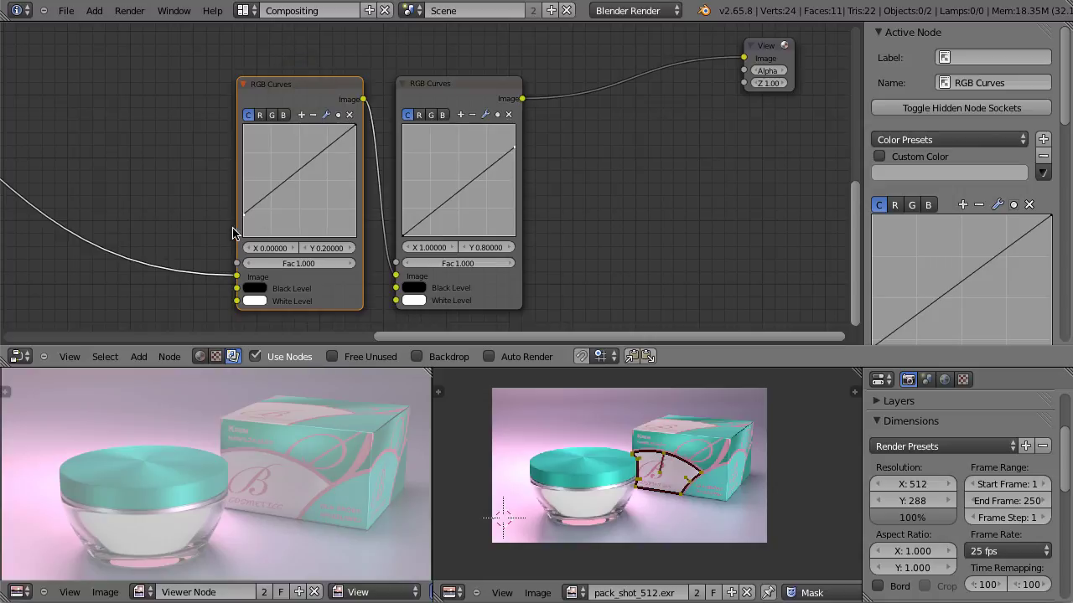
click(463, 87)
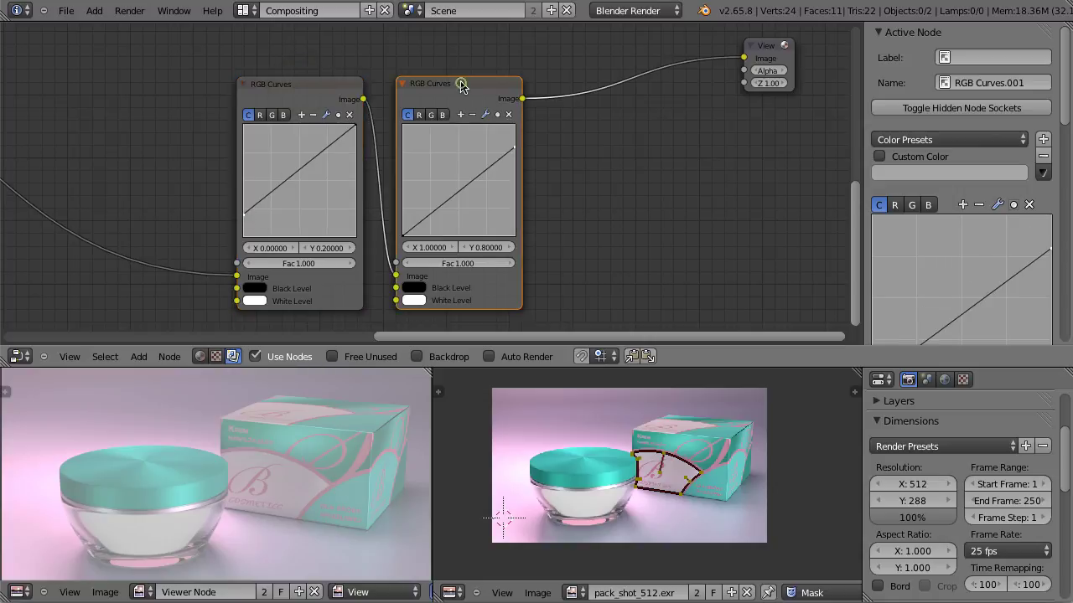
- Add a third RGB Curves node before the Viewer, and bend its curve down through a point at X 0.33333, Y 0.10556
key(shift+a)
mouse_move(598, 216)
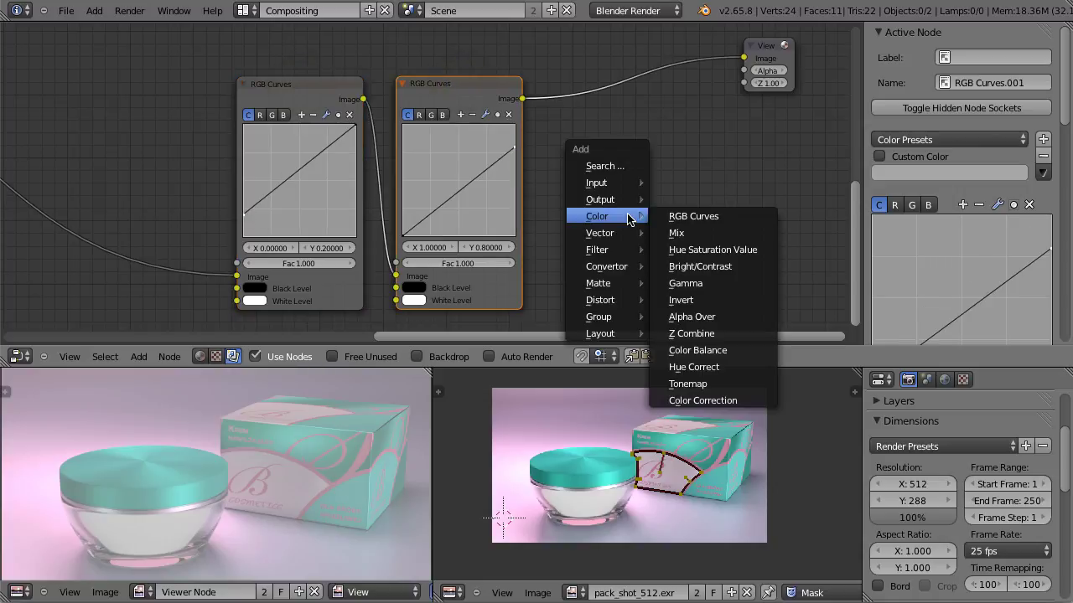
click(662, 216)
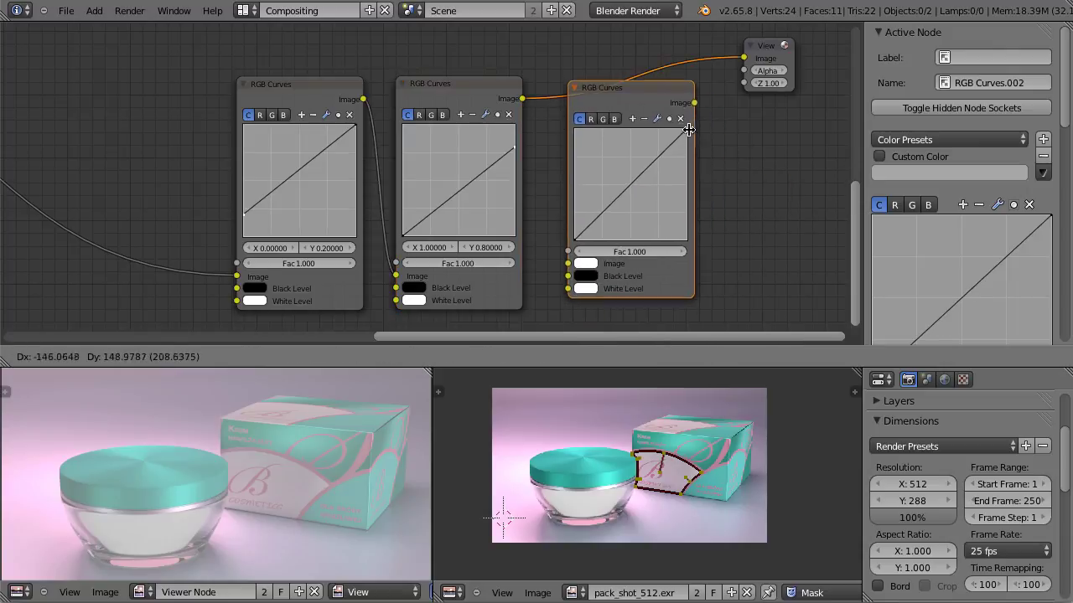
click(685, 132)
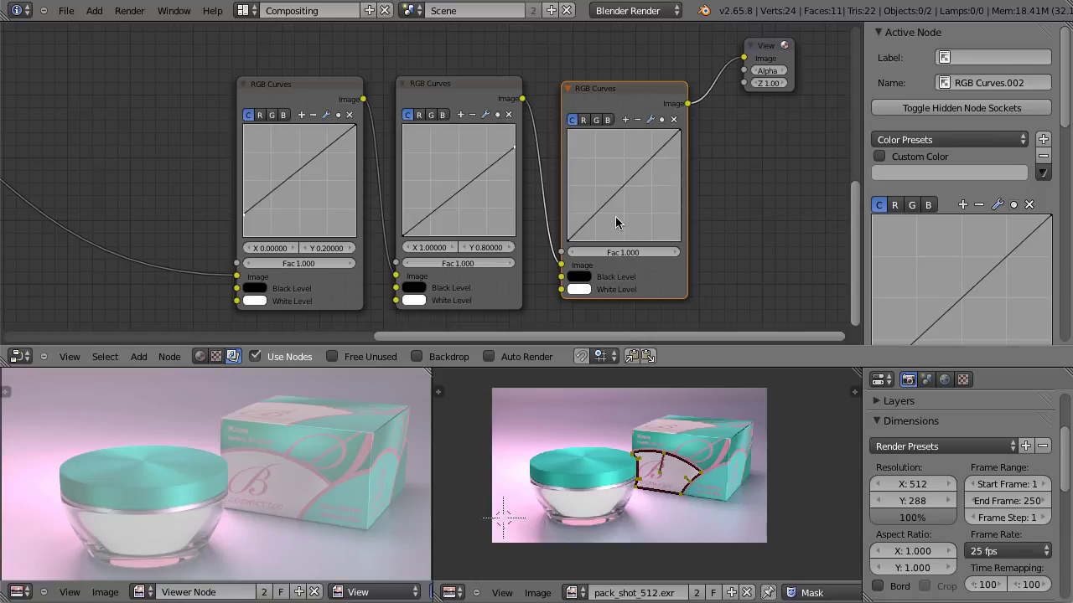
drag(595, 217, 604, 229)
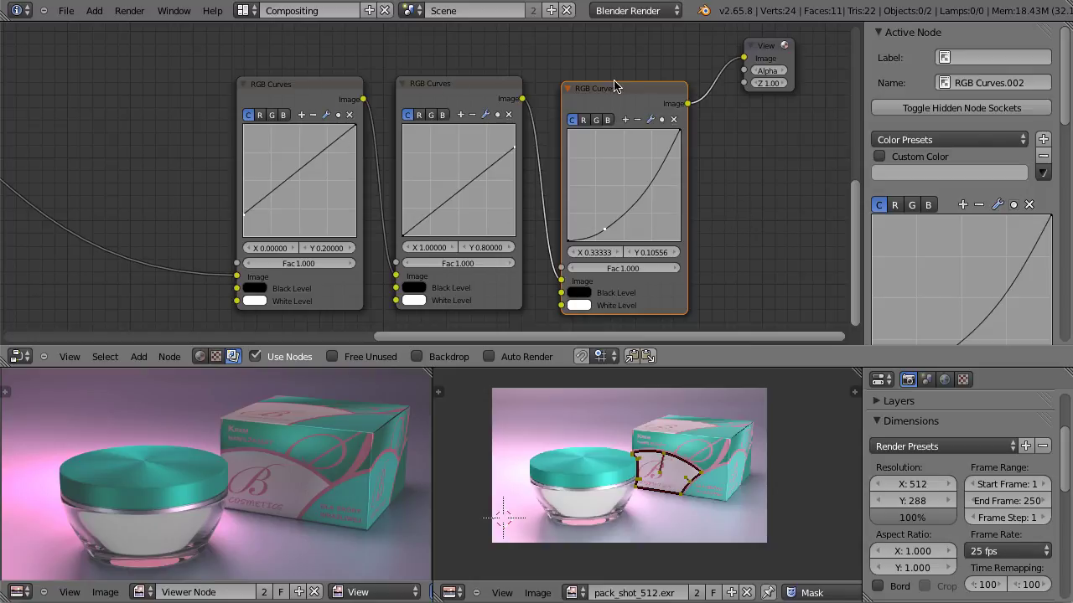
- Go over the three chained curves in order, and label the first RGB Curves node LIFT
click(285, 90)
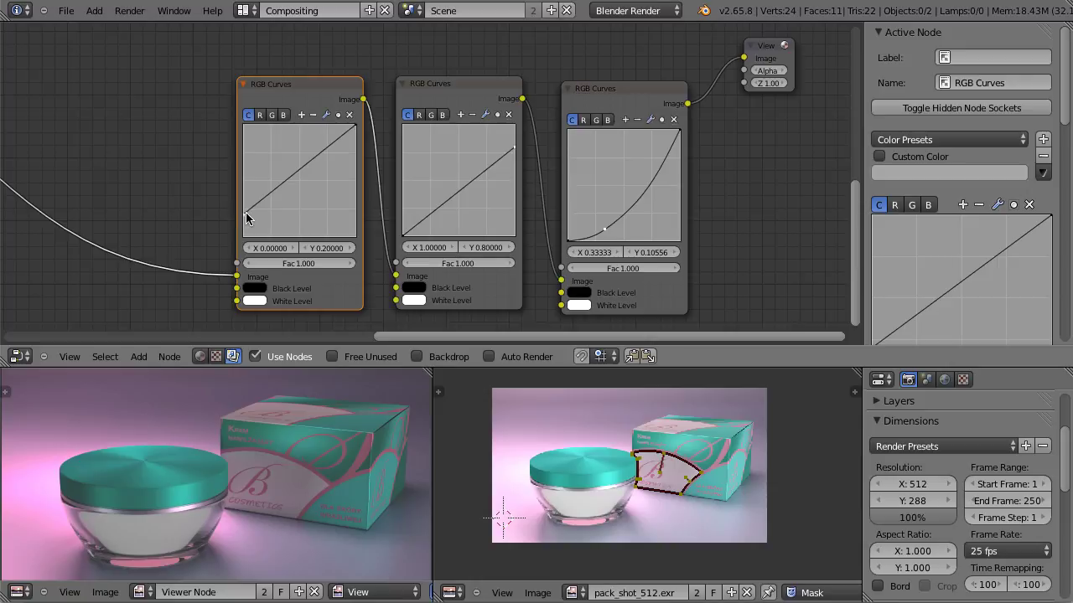
click(449, 87)
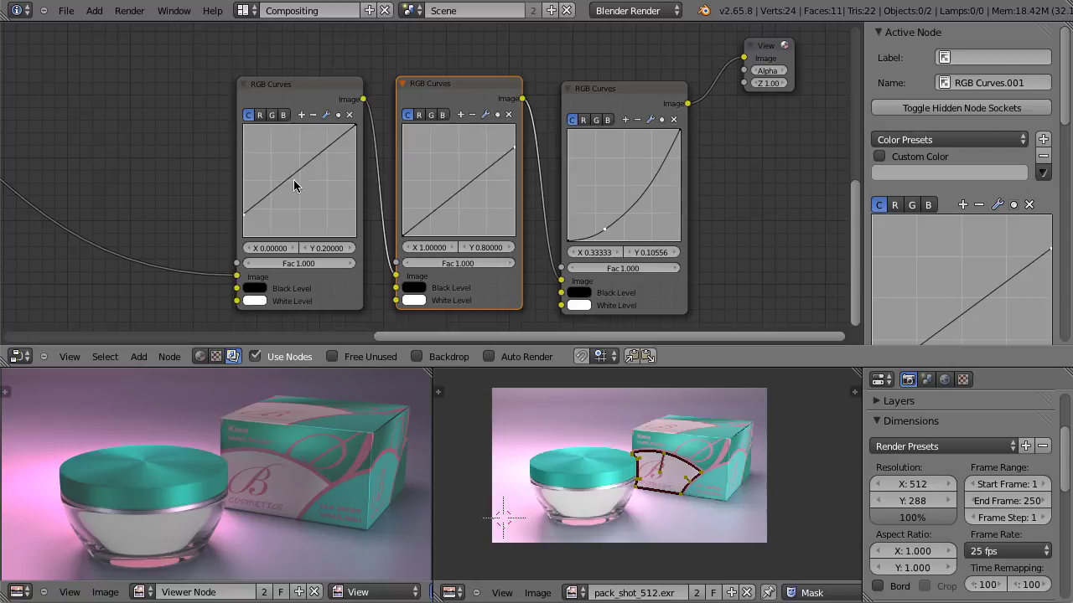
click(629, 88)
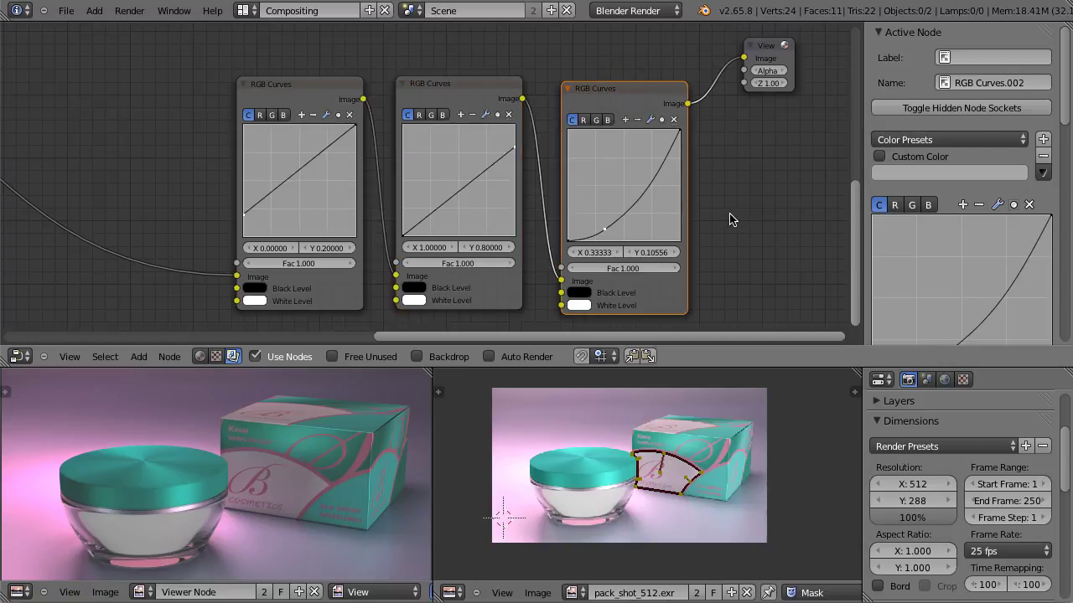
scroll(335, 126, down, 1)
click(284, 97)
click(979, 57)
text(LIFT)
key(Return)
- Label the second RGB Curves node GAIN and the third one GAMMA
key(shift+bracketright)
click(972, 57)
text(GAIN)
key(Return)
key(shift+bracketright)
click(977, 57)
text(GAMMA)
key(Return)
- Collapse the LIFT, GAIN and GAMMA nodes and bring them closer together in a row
scroll(594, 172, down, 1)
drag(240, 101, 597, 273)
key(h)
key(s)
click(548, 226)
scroll(441, 188, up, 3)
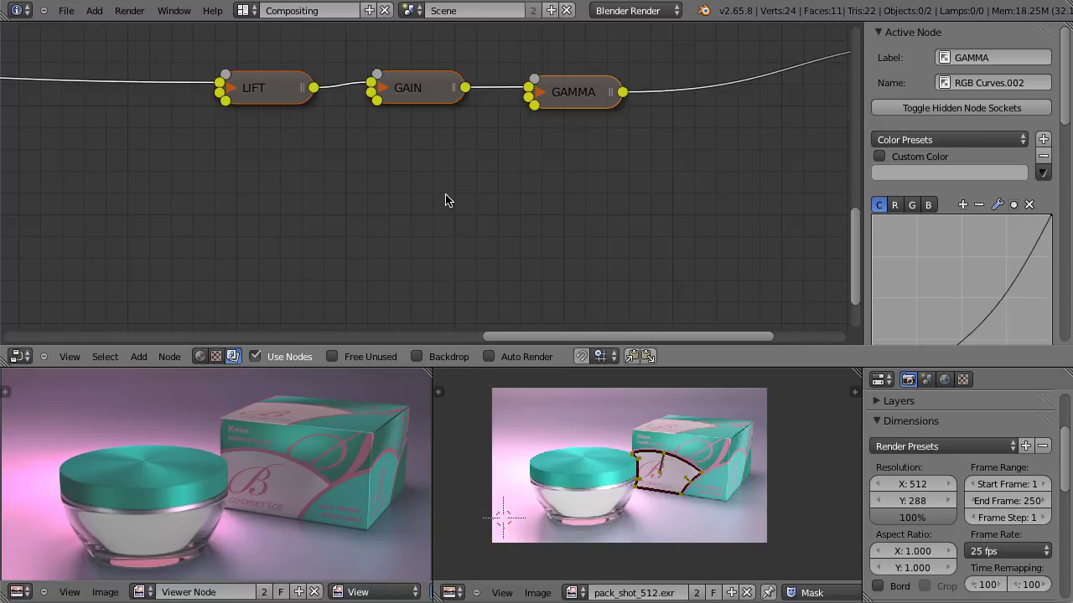
- Duplicate the LIFT, GAIN and GAMMA chain with its input link, and place the copy below the original
key(shift+d)
click(599, 285)
click(462, 252)
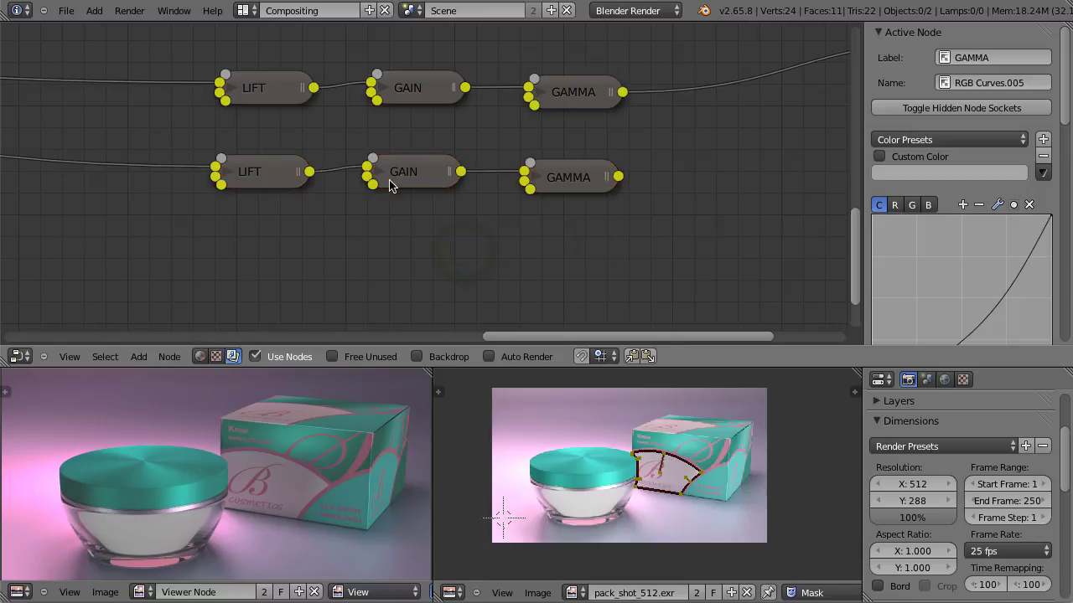
- Rearrange and reconnect the copied chain in the order GAIN, LIFT, GAMMA
drag(407, 175, 257, 233)
drag(270, 168, 421, 156)
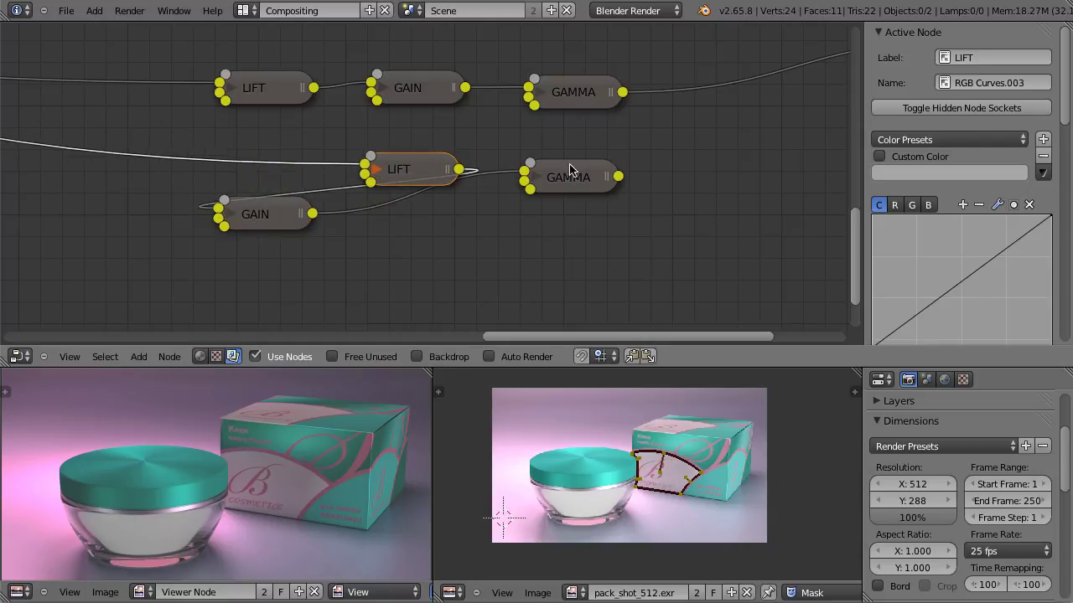
ctrl+right_drag(322, 184, 372, 222)
drag(365, 162, 257, 179)
drag(273, 130, 629, 263)
key(f)
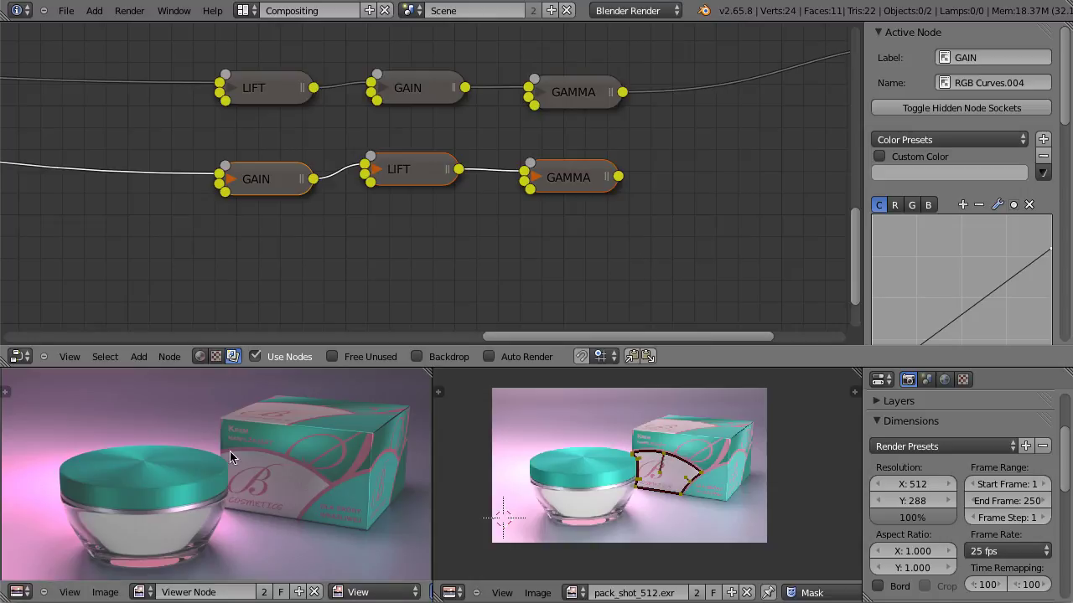
- Compare the final GAMMA outputs of the original and reordered chains in the viewer
click(270, 88)
click(410, 84)
click(578, 89)
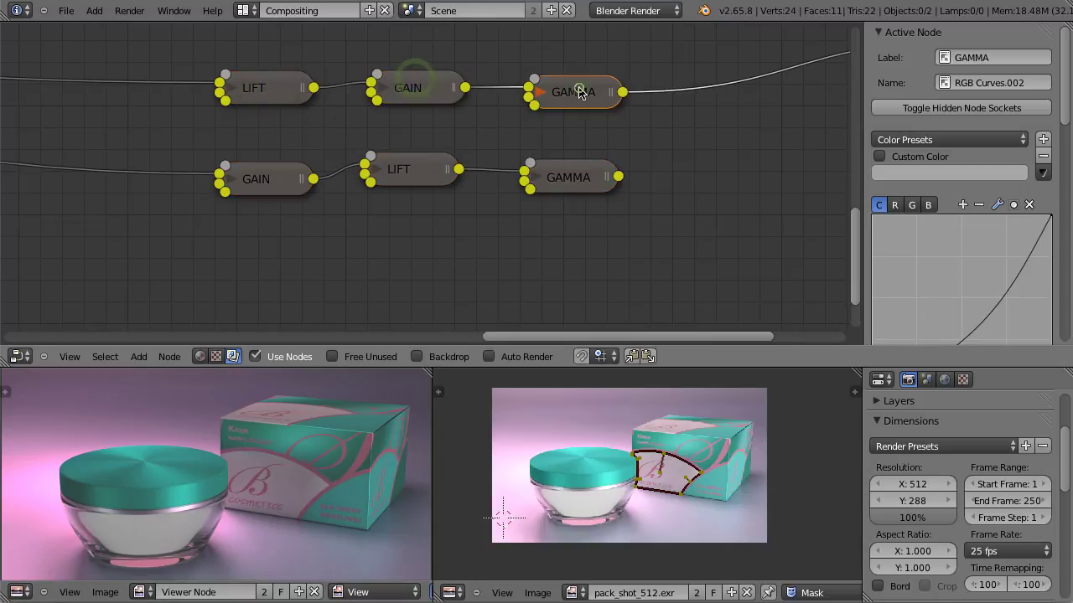
ctrl+shift+click(571, 179)
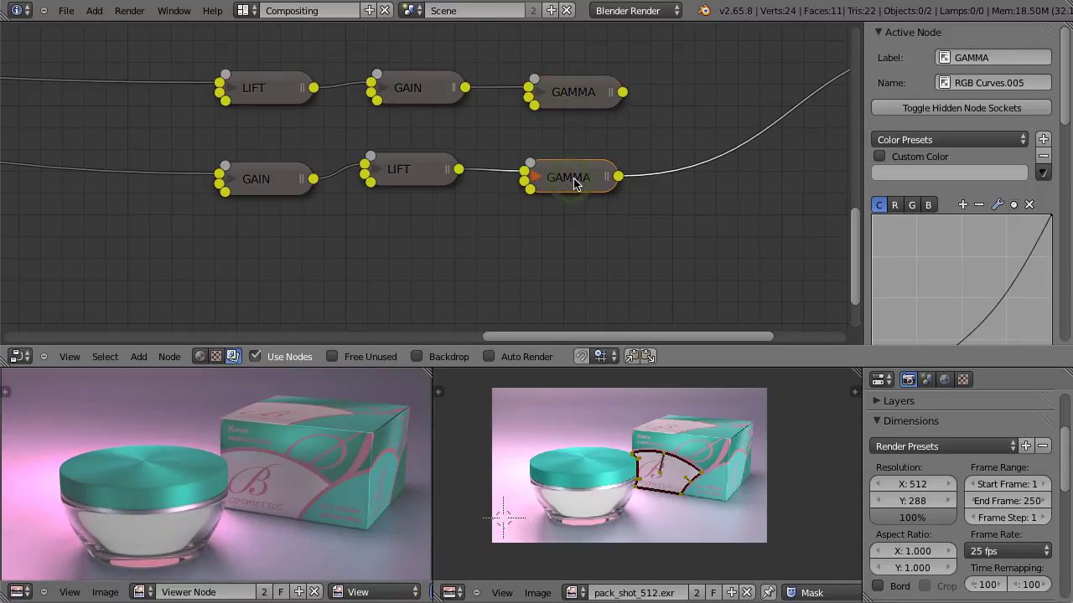
ctrl+shift+click(577, 94)
ctrl+shift+click(570, 176)
- Delete the three nodes of the reordered GAIN, LIFT, GAMMA chain
key(b)
drag(233, 145, 658, 232)
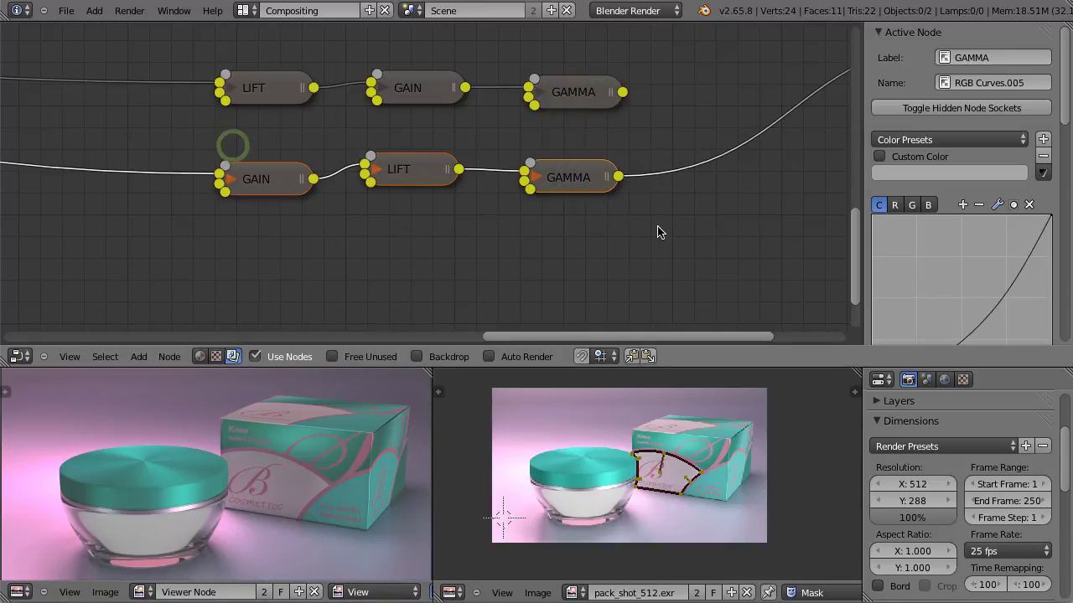
key(x)
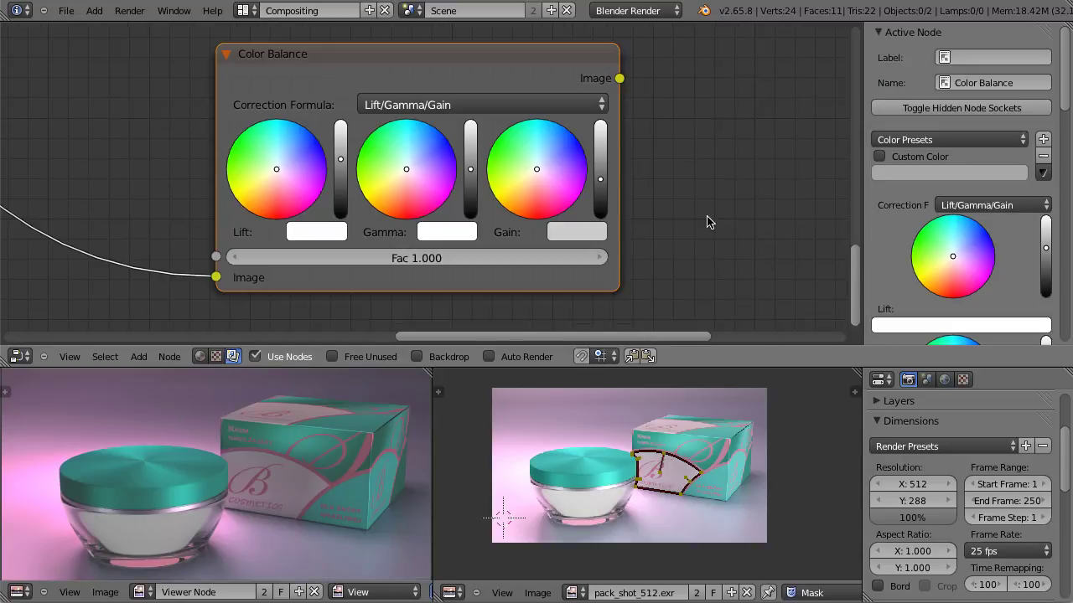
- Try the Offset/Power/Slope (ASC-CDL) correction formula on the Color Balance node and return it to Lift/Gamma/Gain
click(533, 105)
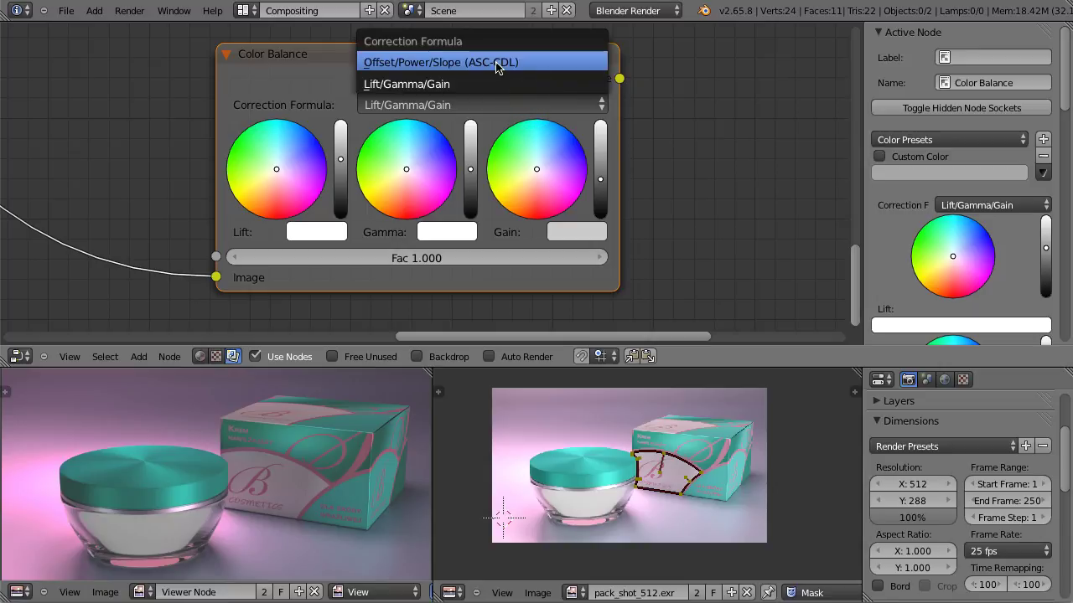
click(497, 63)
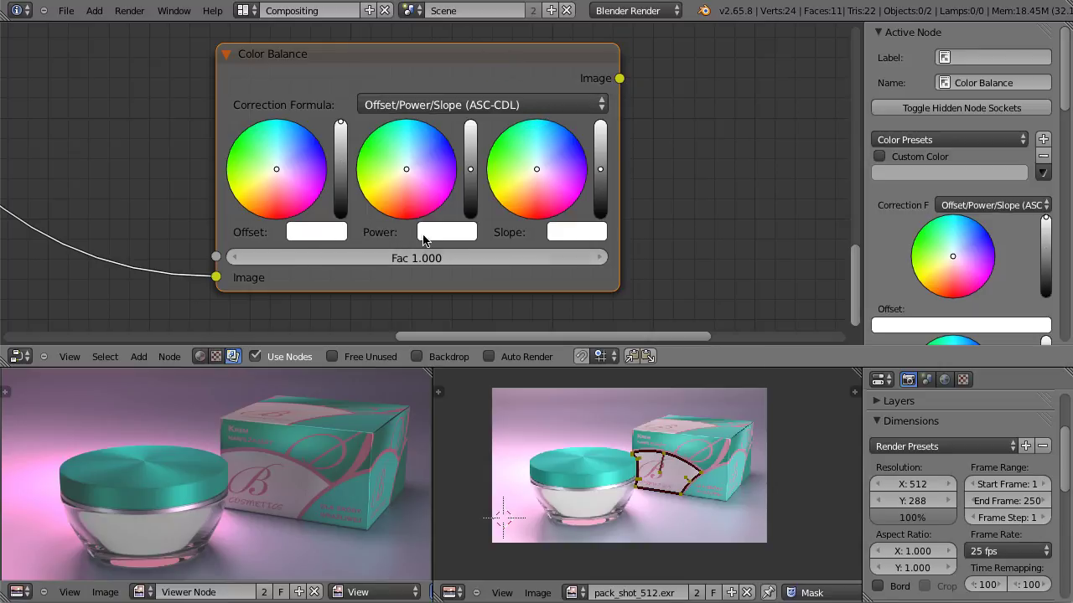
click(319, 237)
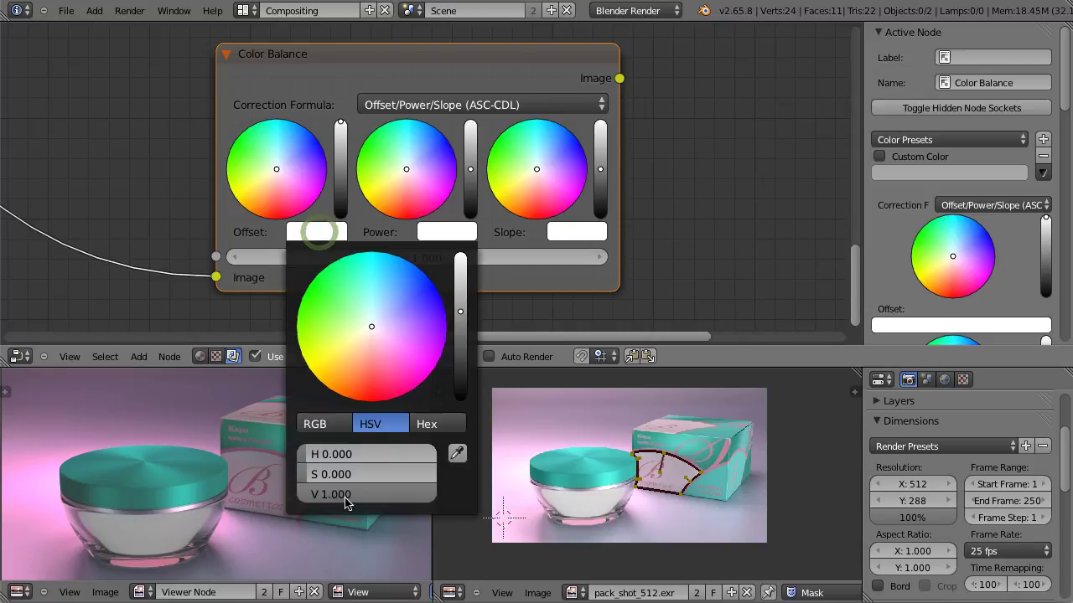
click(446, 105)
click(446, 84)
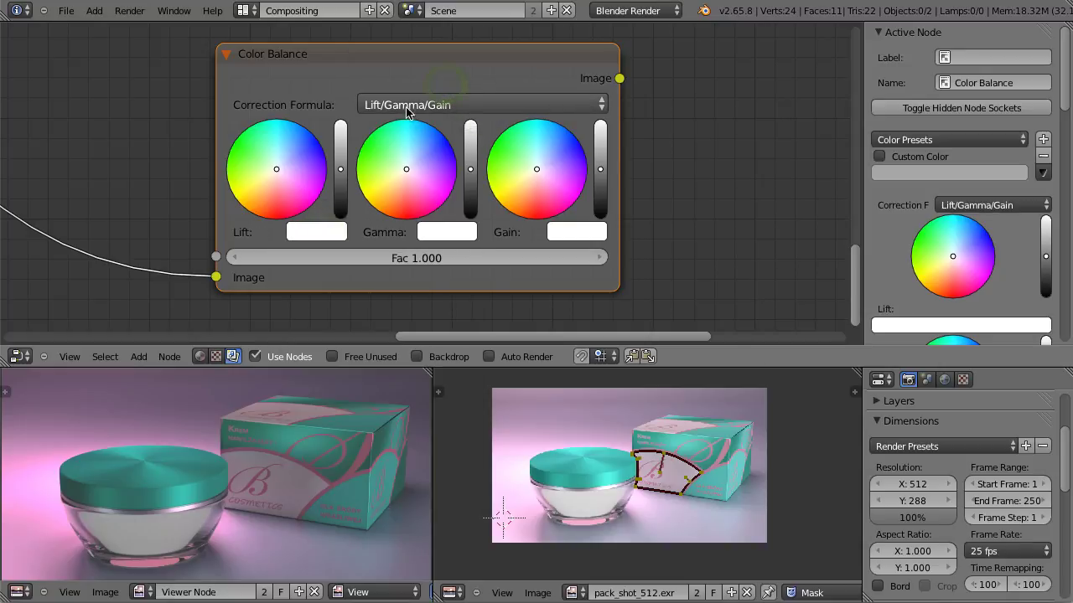
- Show the Color Balance output in the viewer and set its correction formula to Offset/Power/Slope (ASC-CDL)
ctrl+shift+click(528, 63)
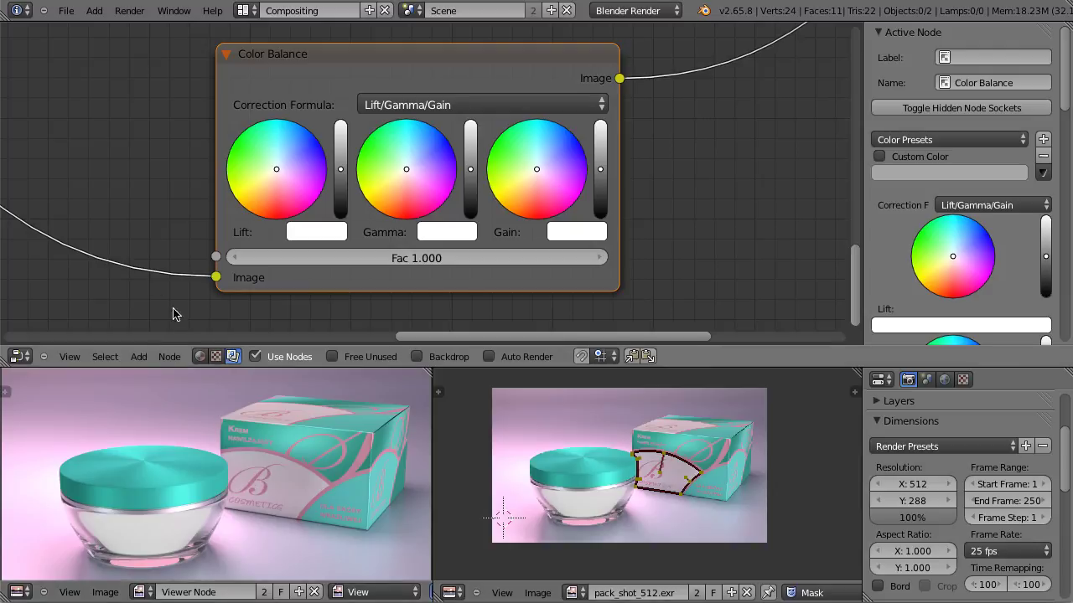
click(536, 104)
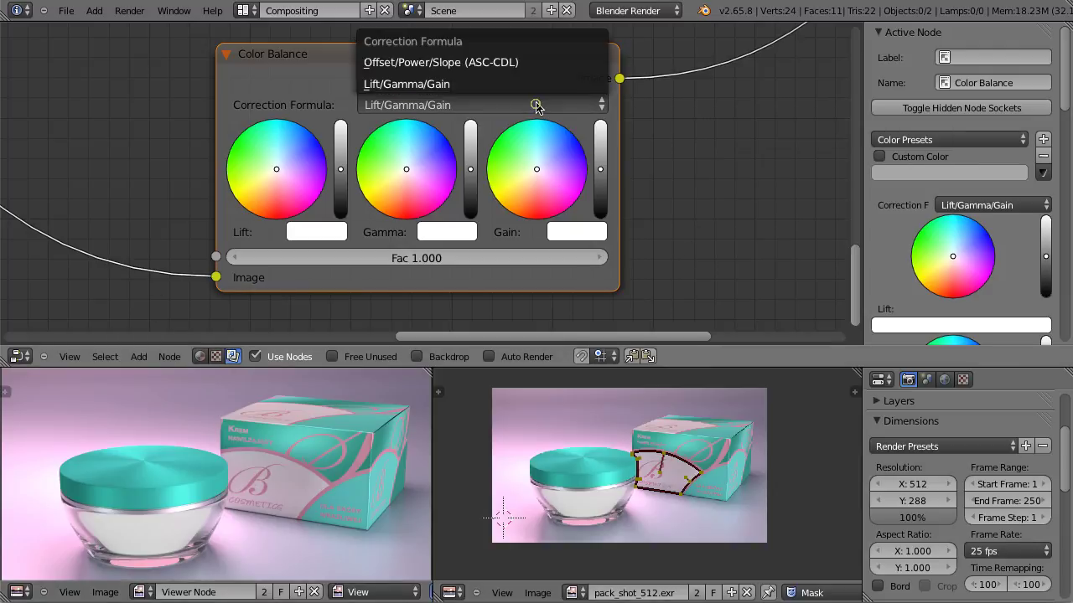
click(507, 63)
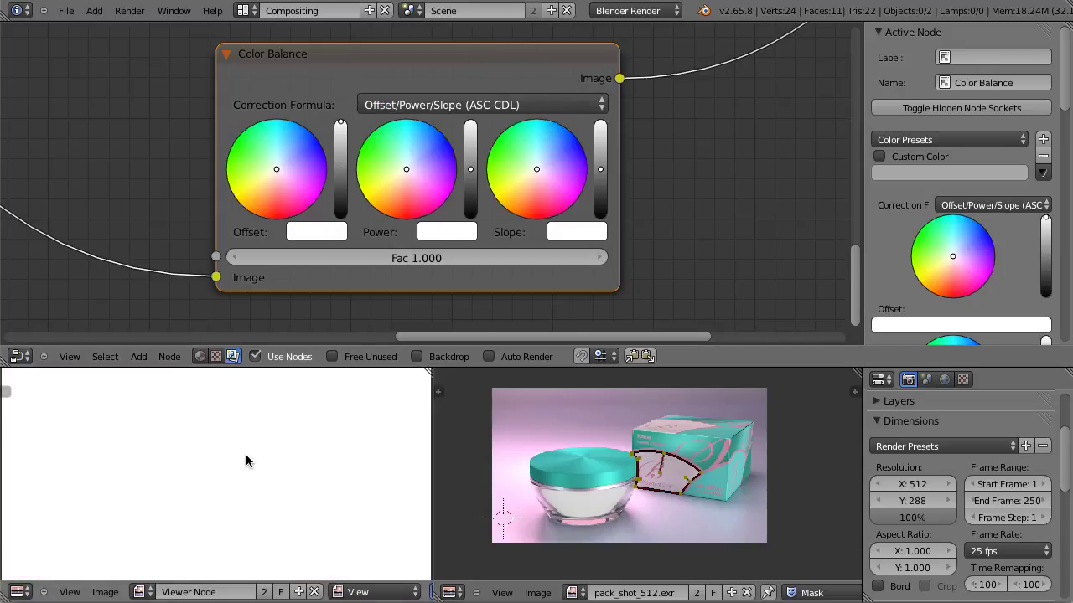
- Set the V value of the Color Balance node's Offset colour to 0
click(310, 234)
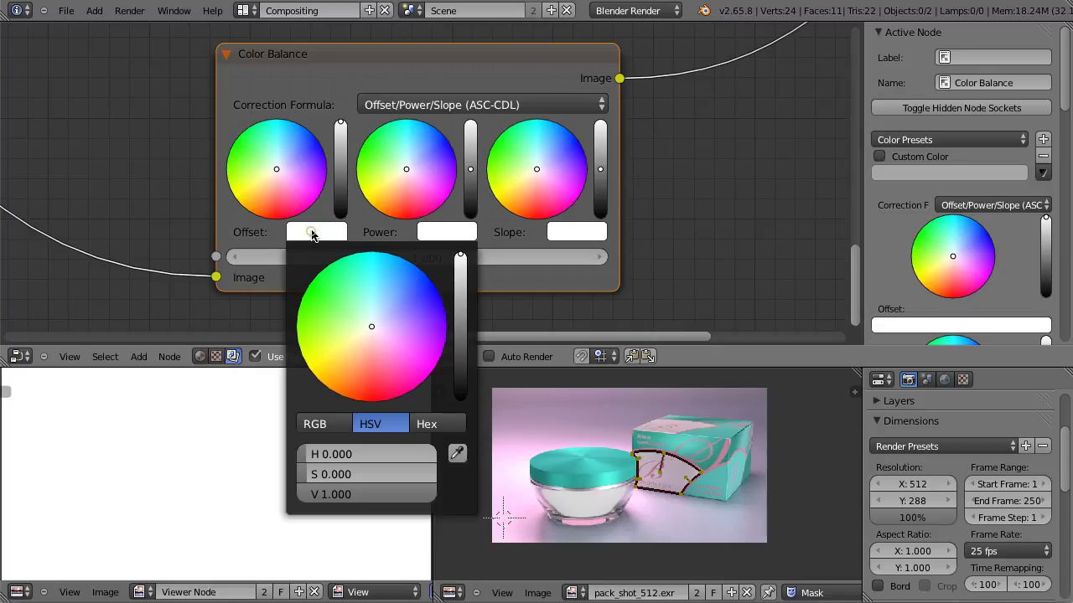
click(356, 494)
text(0)
key(Return)
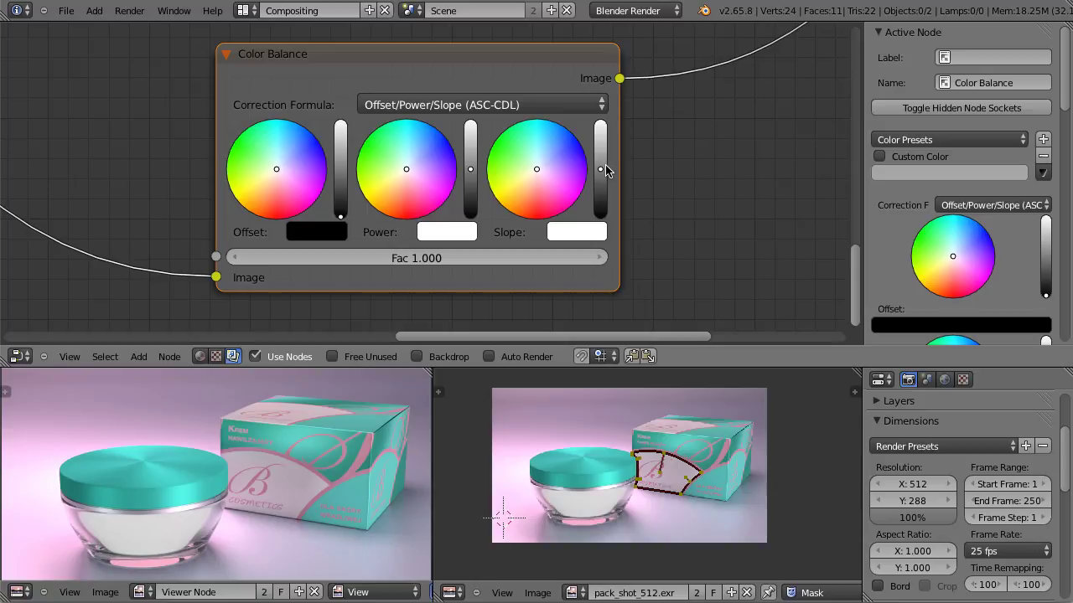
- Try different Slope and Power brightness levels on the Color Balance node, restoring each to its default
drag(604, 173, 600, 145)
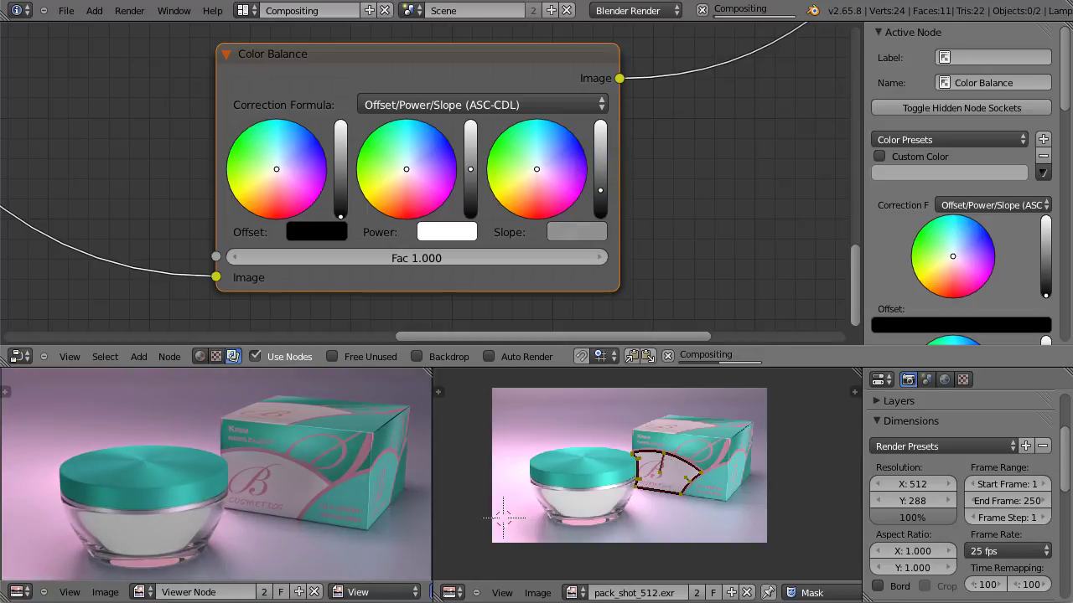
key(ctrl+z)
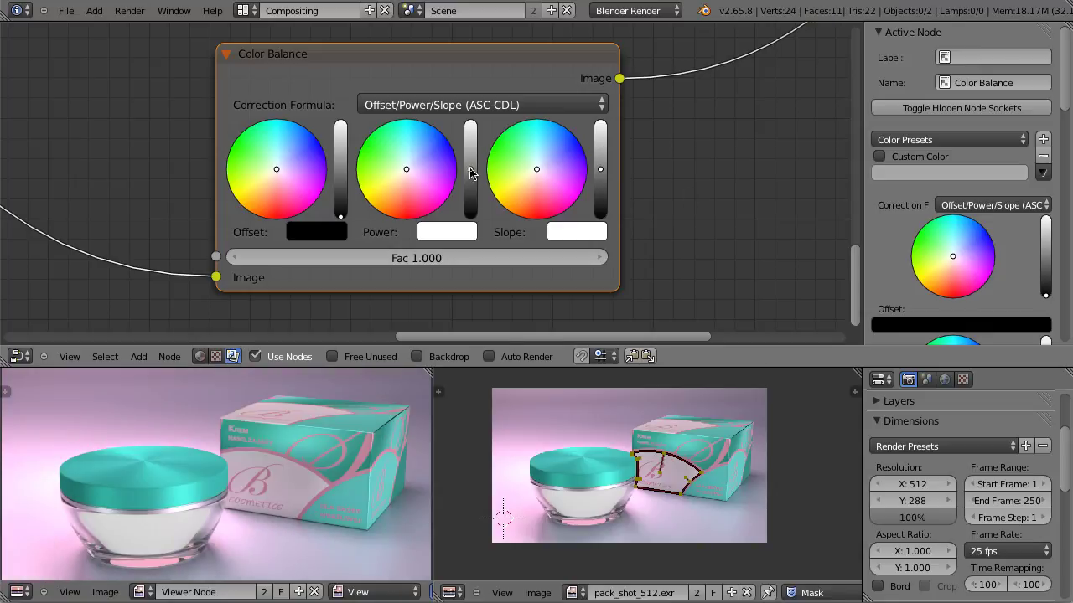
click(469, 172)
drag(470, 168, 469, 142)
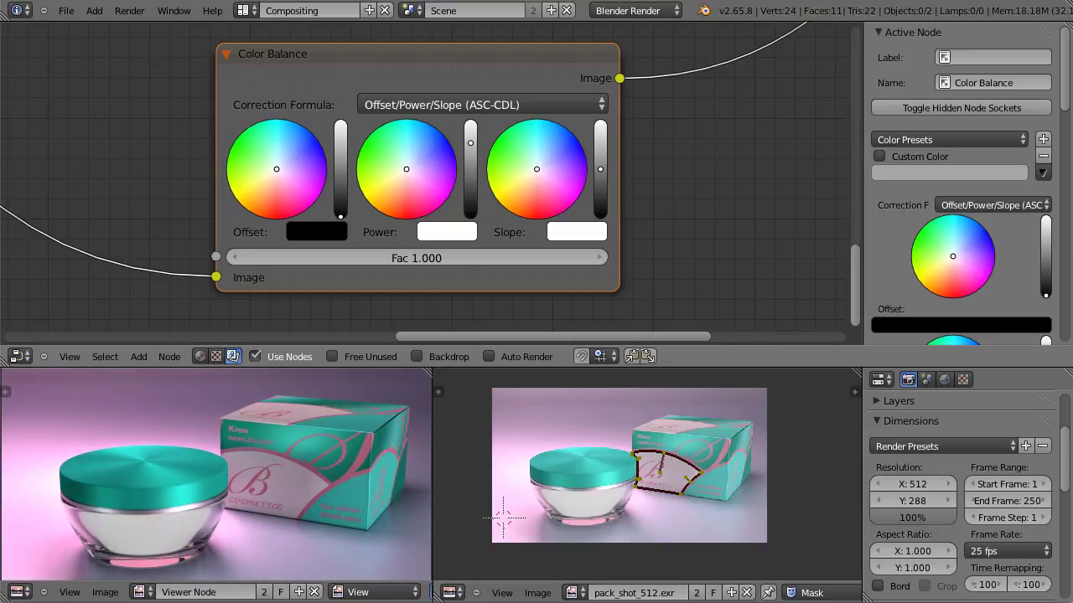
drag(471, 144, 470, 193)
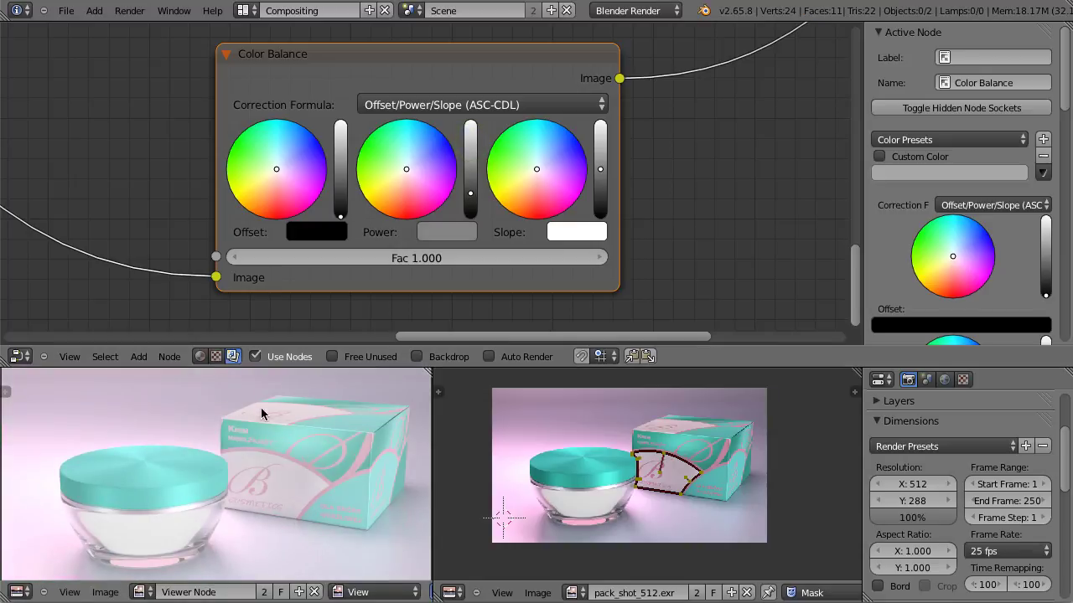
key(BackSpace)
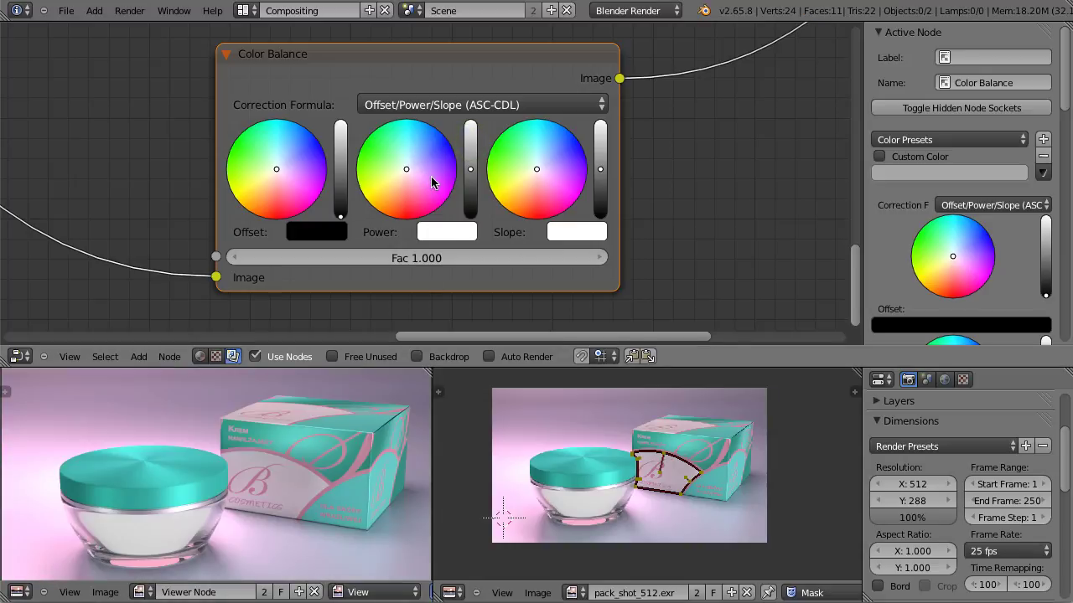
click(464, 106)
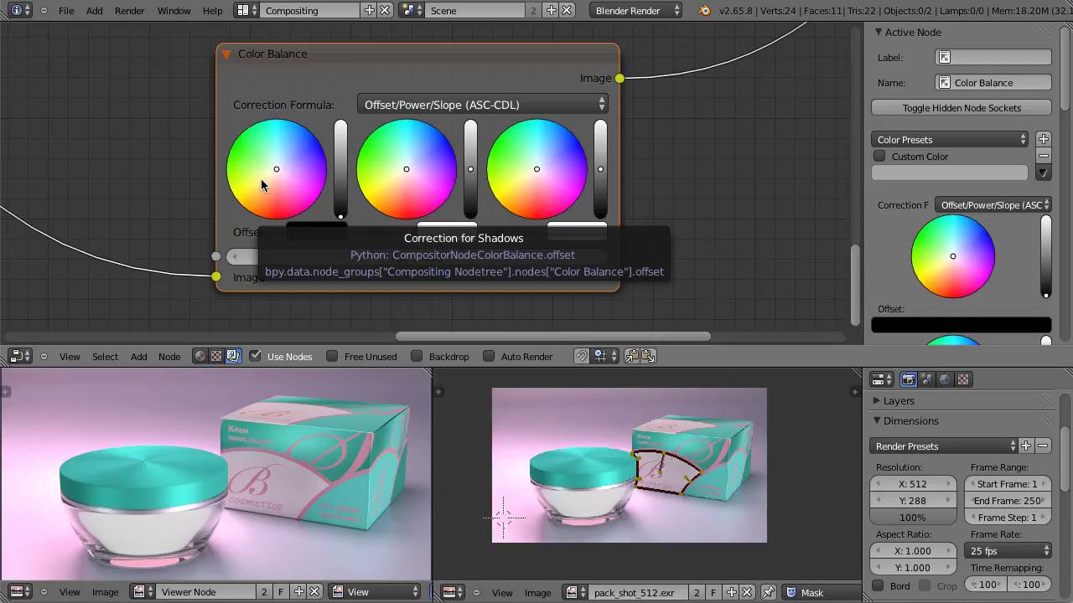
- Raise the Color Balance node's Offset brightness and set its V value to 0.2
click(340, 216)
drag(340, 216, 341, 181)
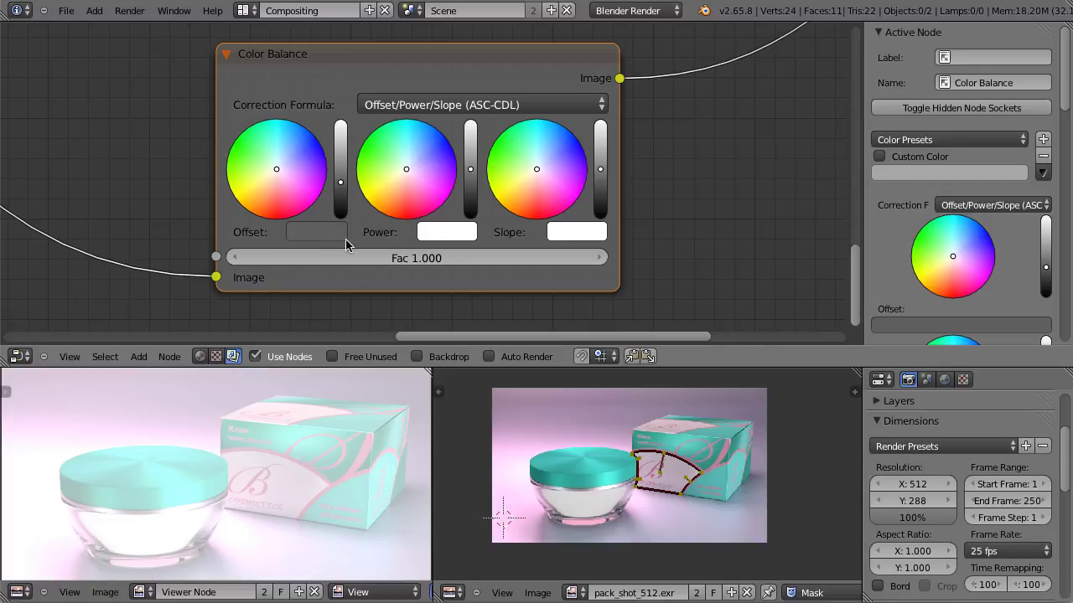
click(323, 236)
click(342, 495)
text(0.2)
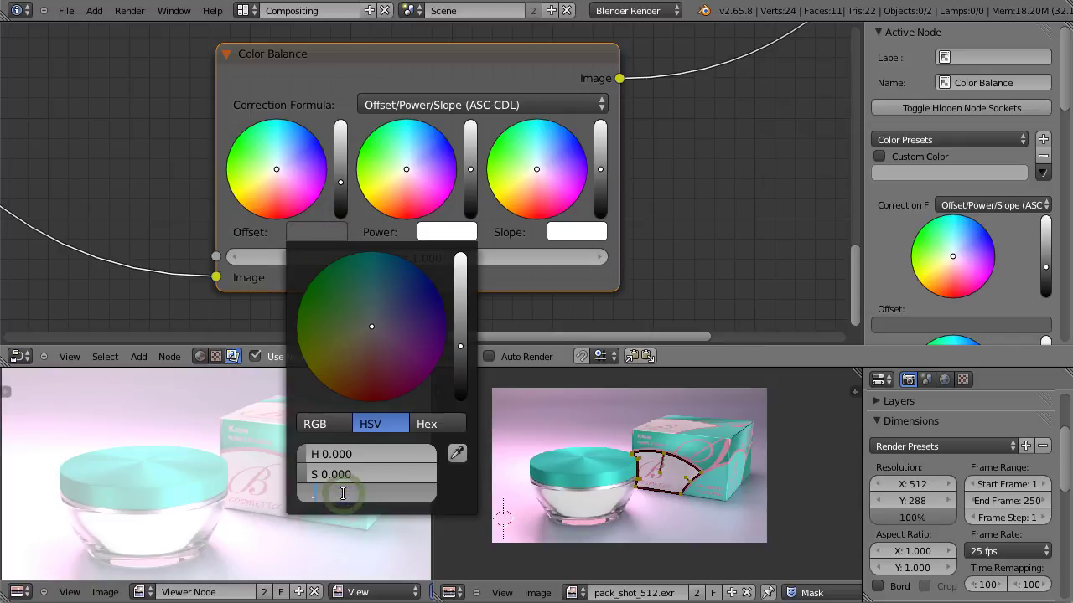
key(Return)
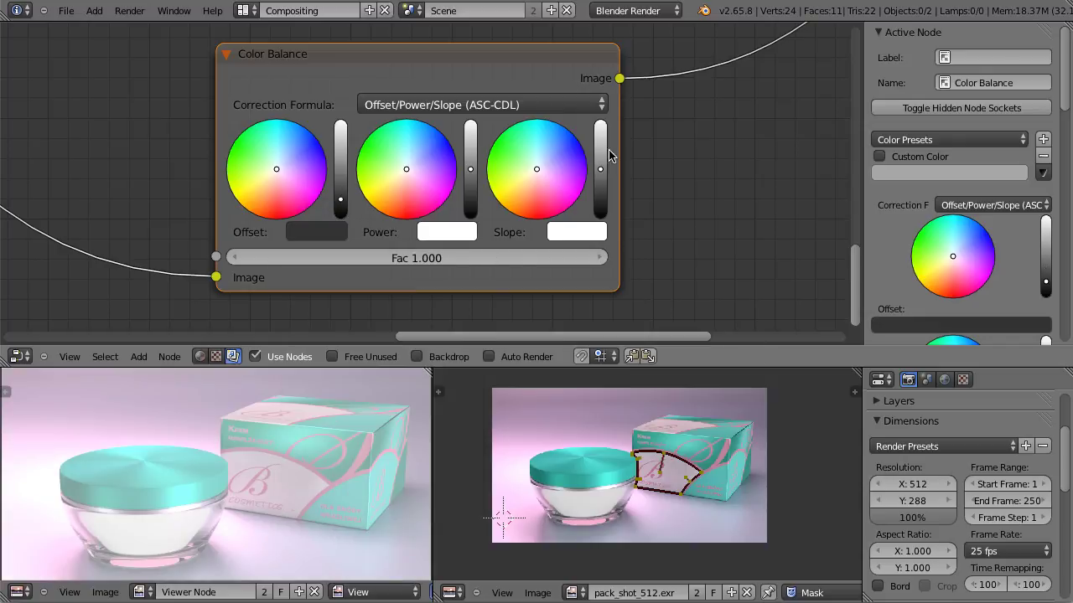
- Add an RGB Curves node beside the Color Balance node and set its curve's black point Y to 0.2
key(Home)
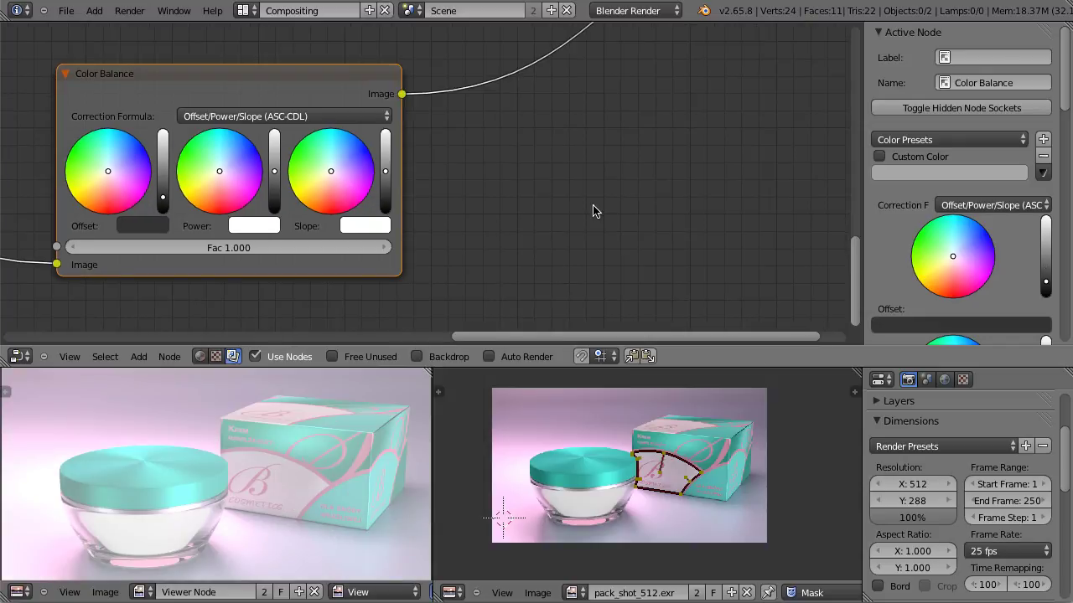
key(shift+a)
click(645, 208)
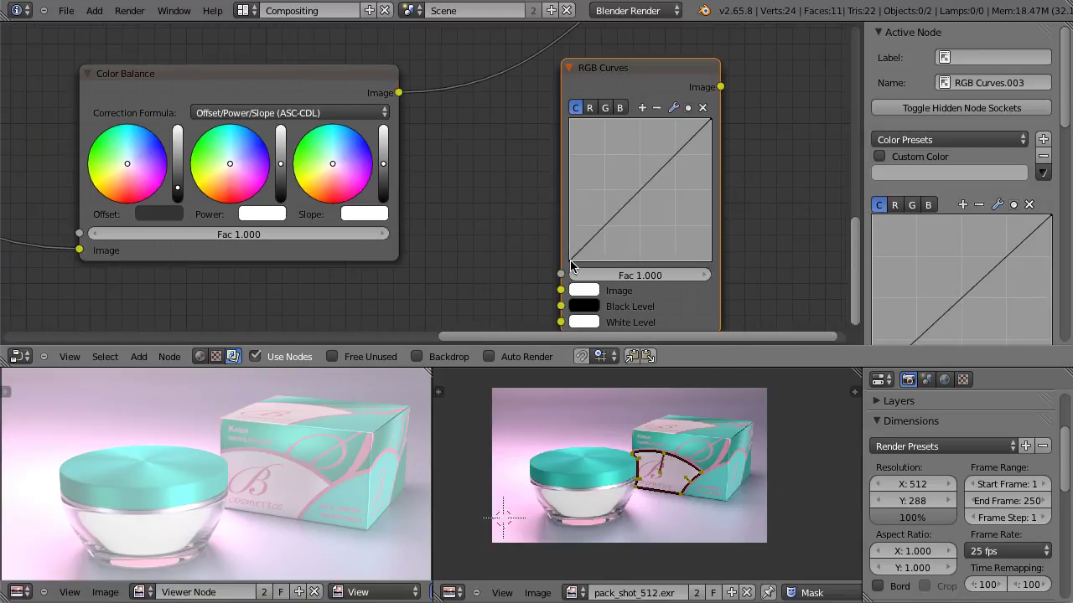
click(571, 260)
click(674, 274)
key(BackSpace)
text(.2)
key(Return)
- Shift the new curve's upper end point to a lower X value while keeping its Y at full output
click(708, 119)
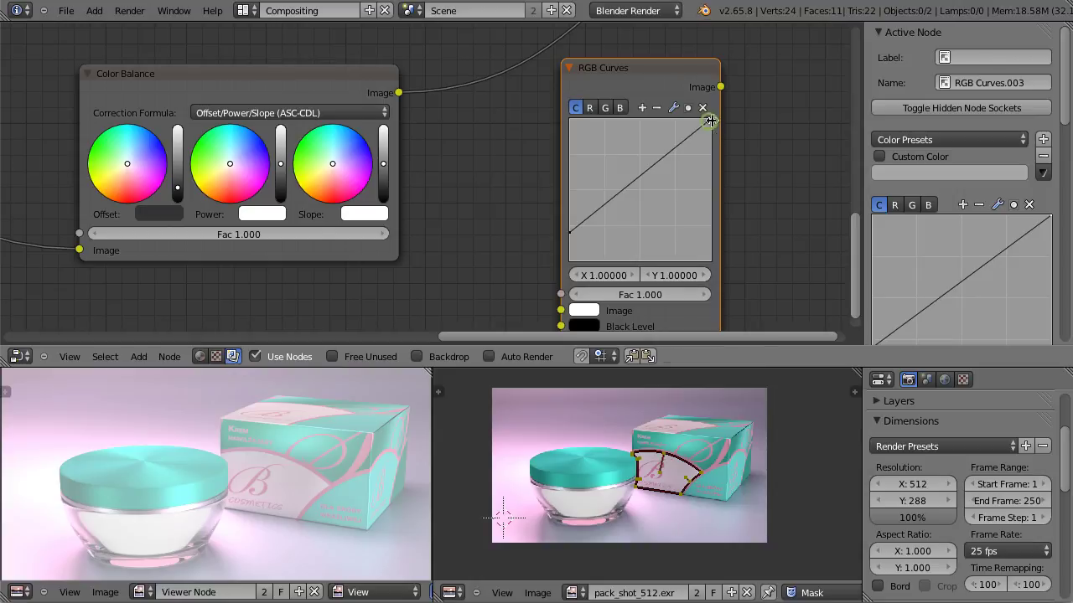
click(681, 275)
key(Return)
drag(709, 124, 676, 122)
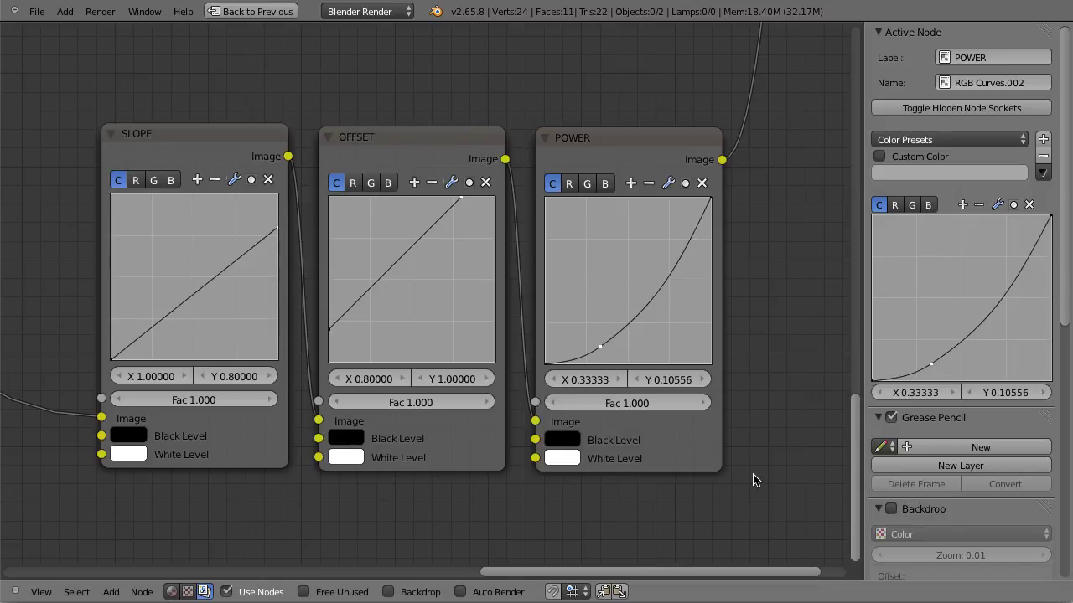
- Examine the curves of the chained SLOPE, OFFSET and POWER nodes one after another
click(177, 137)
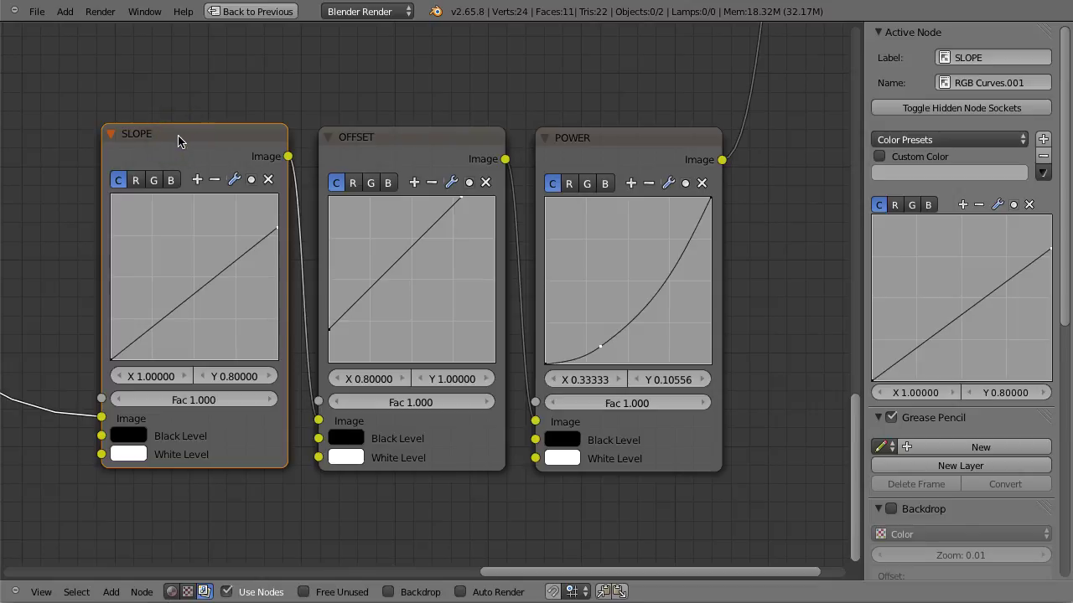
click(412, 137)
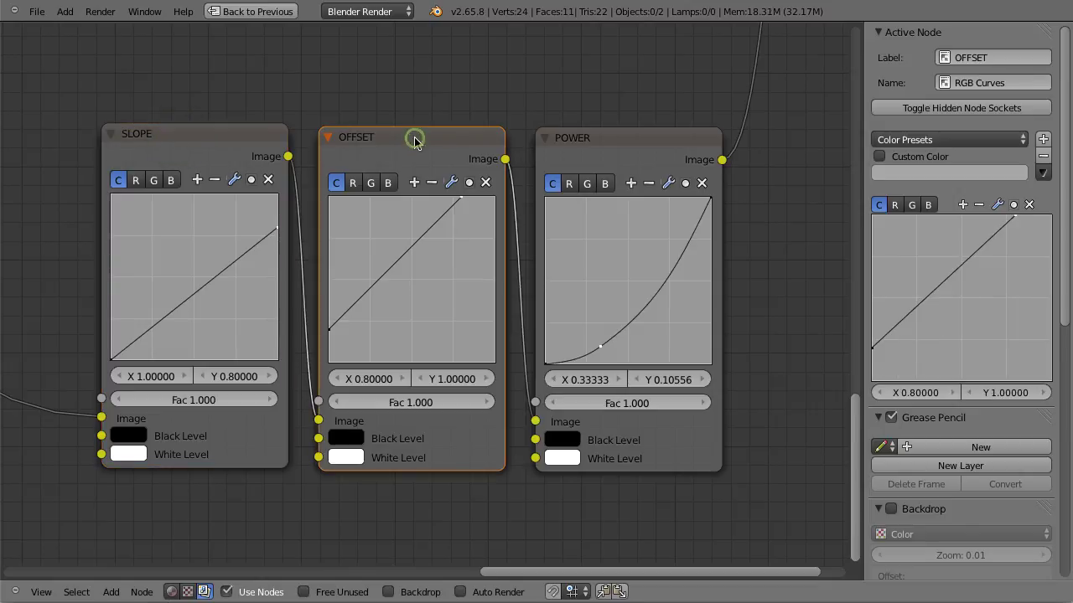
click(627, 141)
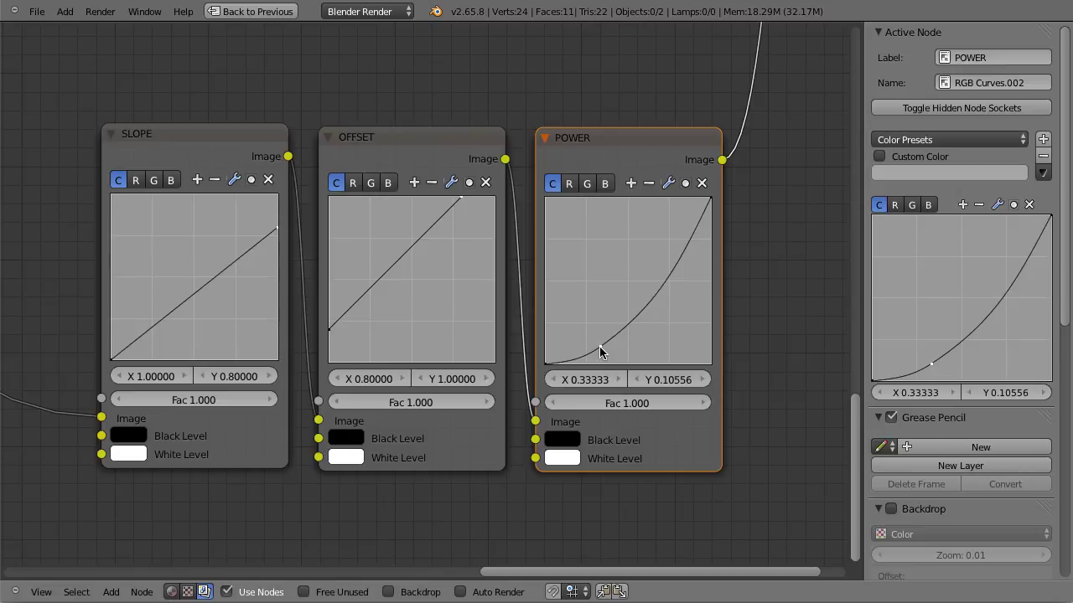
mouse_move(600, 346)
mouse_down()
mouse_move(594, 288)
mouse_move(571, 302)
mouse_move(601, 344)
mouse_up()
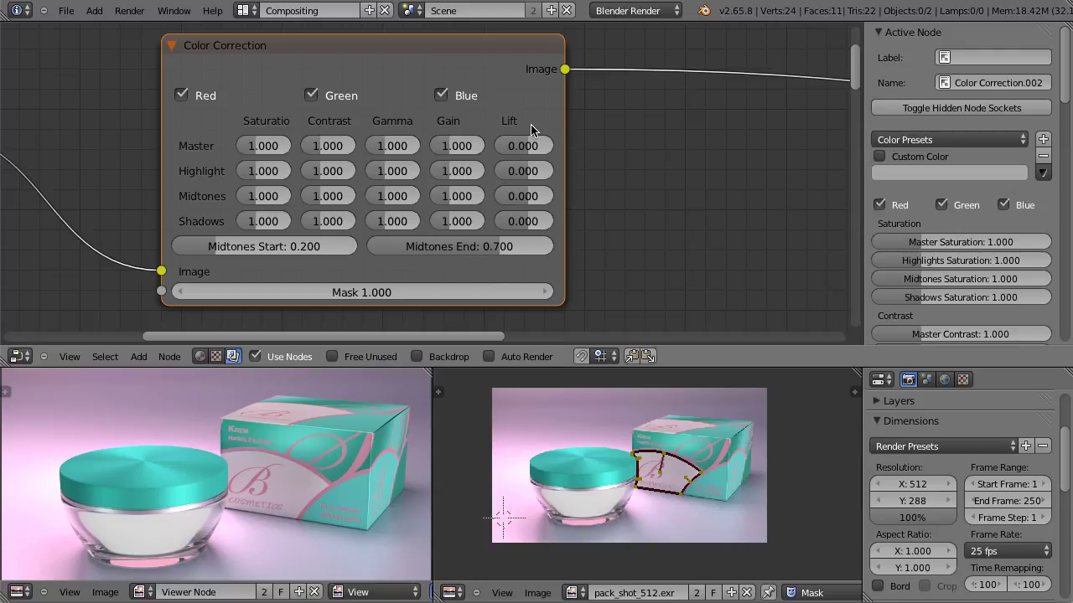
- Strike out the Gain heading on the Color Correction node with a grease pencil stroke and erase the stroke
scroll(452, 125, up, 1)
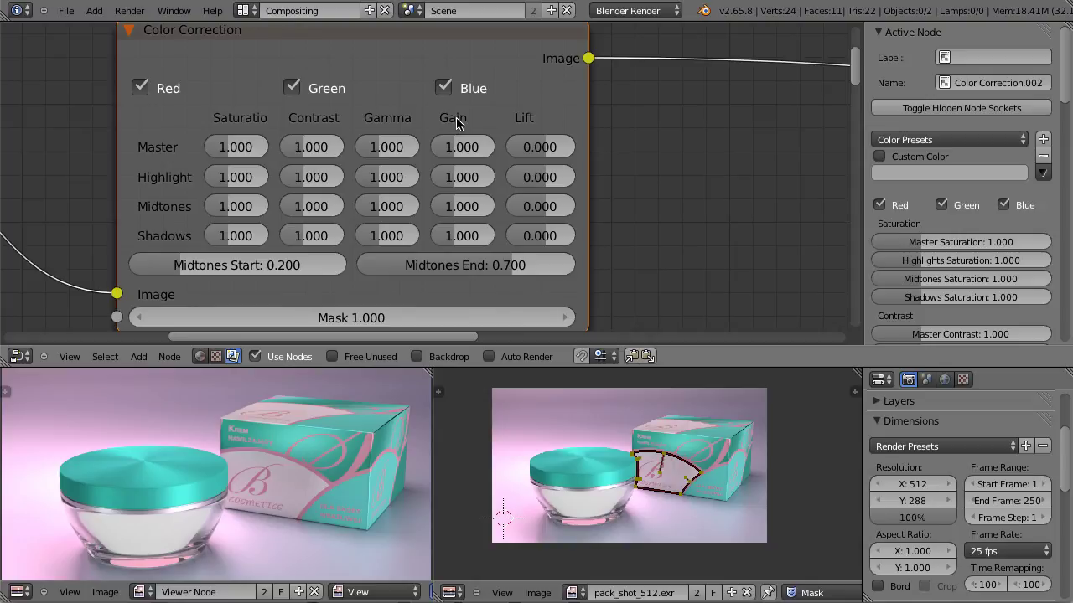
mouse_move(458, 125)
mouse_down()
mouse_move(427, 116)
mouse_move(471, 119)
mouse_move(452, 128)
mouse_up()
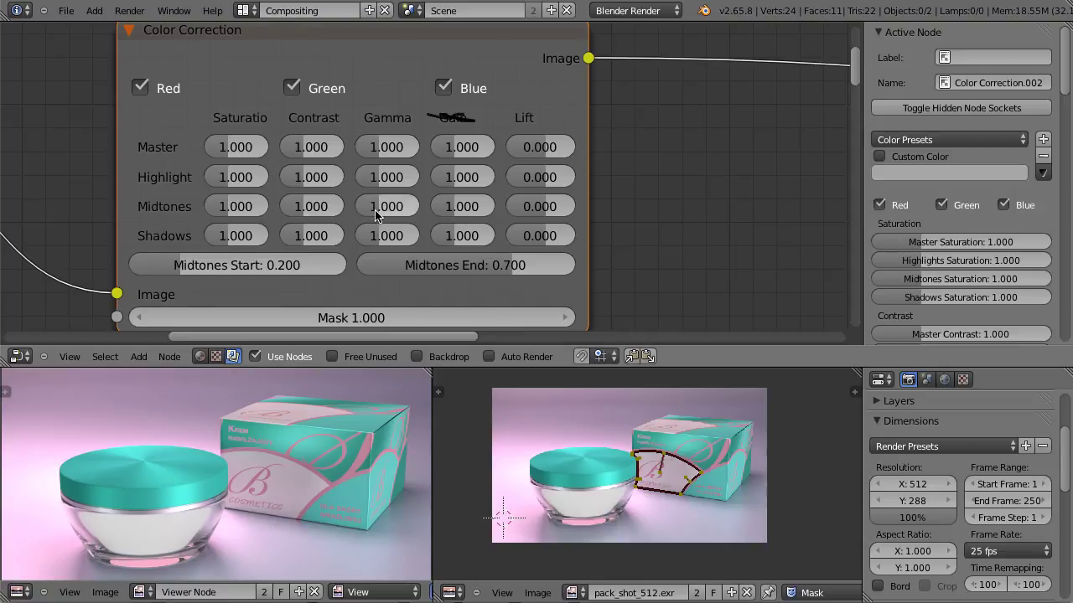
drag(430, 117, 480, 121)
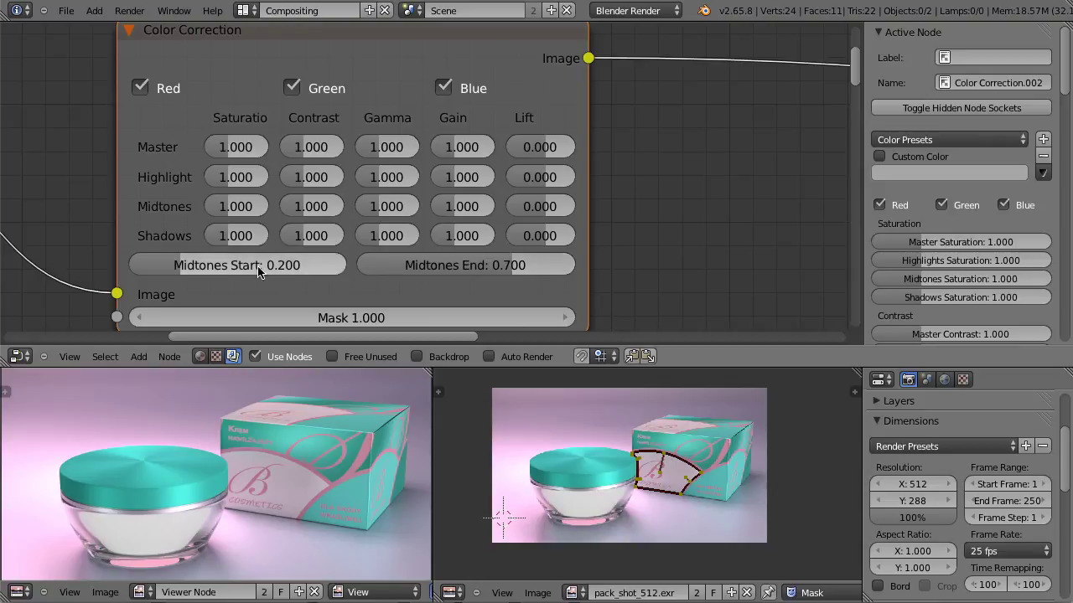
- Disable the Green and Blue channels on the Color Correction node, leaving only Red enabled
scroll(659, 223, down, 1)
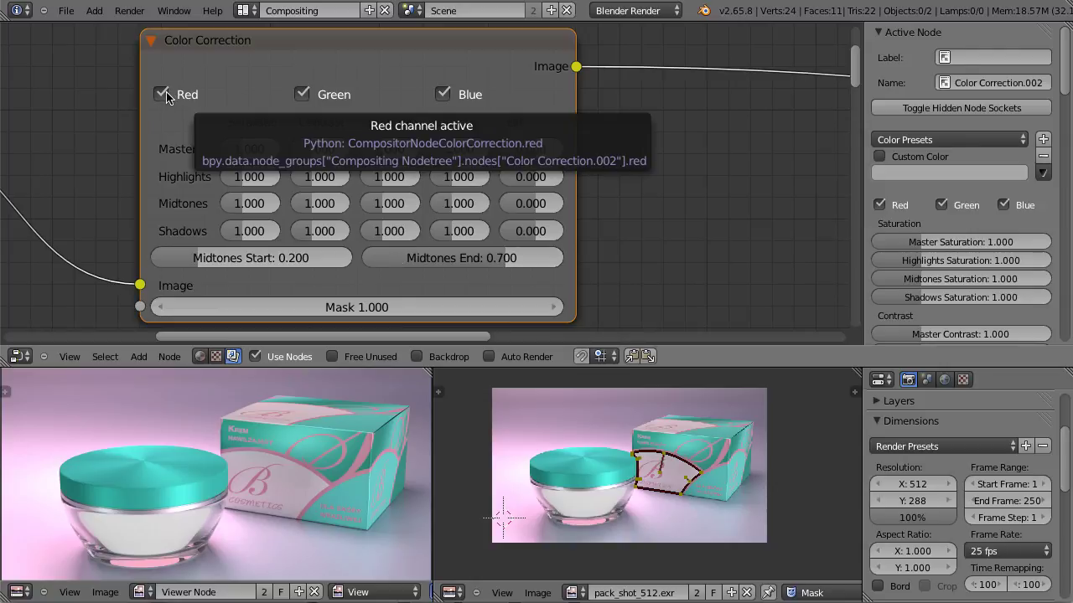
click(301, 94)
click(442, 94)
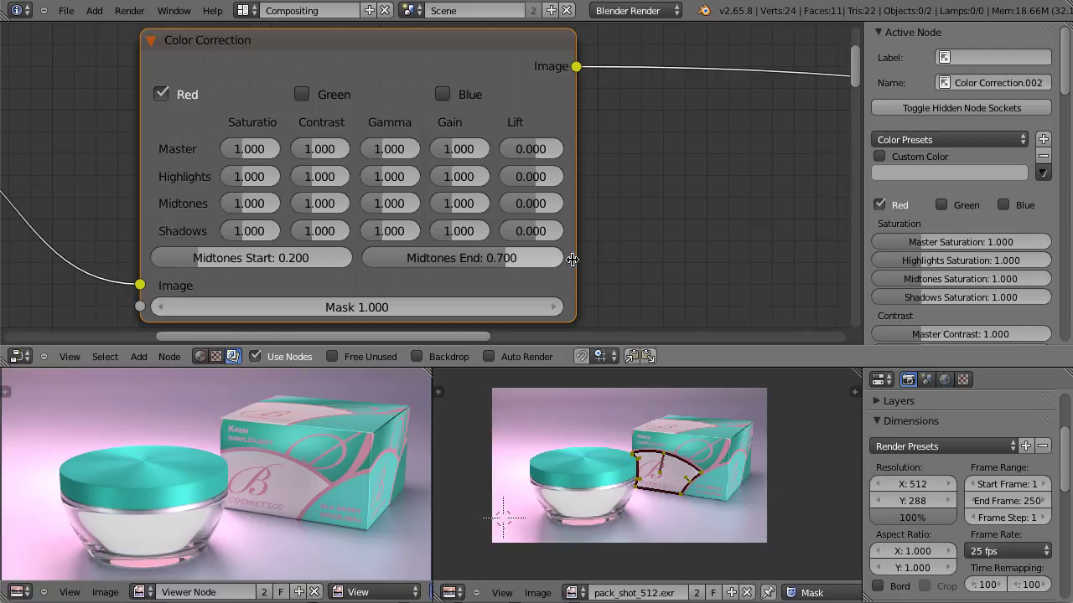
- Add an RGB input node and place it beside the Color Correction node
key(shift+a)
mouse_move(647, 141)
mouse_move(637, 104)
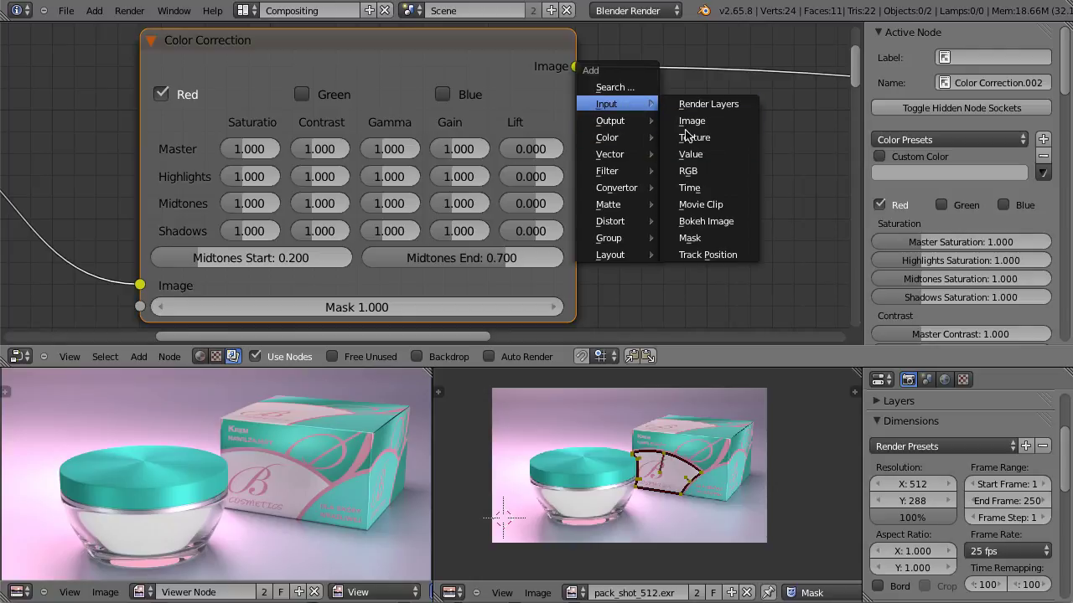
click(714, 171)
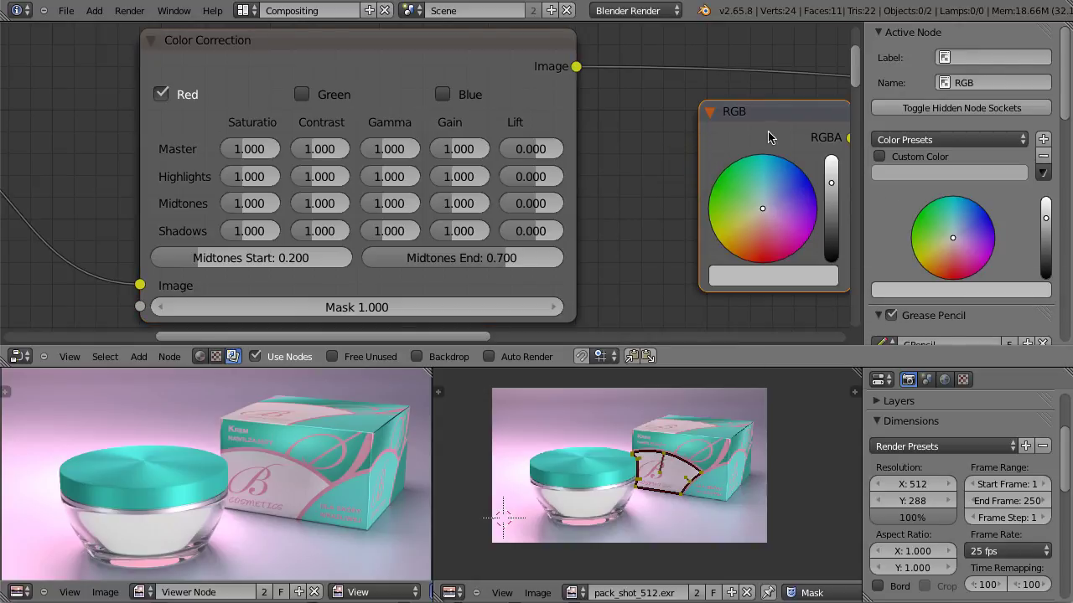
click(710, 132)
- Show the RGB node's colour values in RGB mode, return to HSV and raise V slightly
click(717, 273)
click(699, 483)
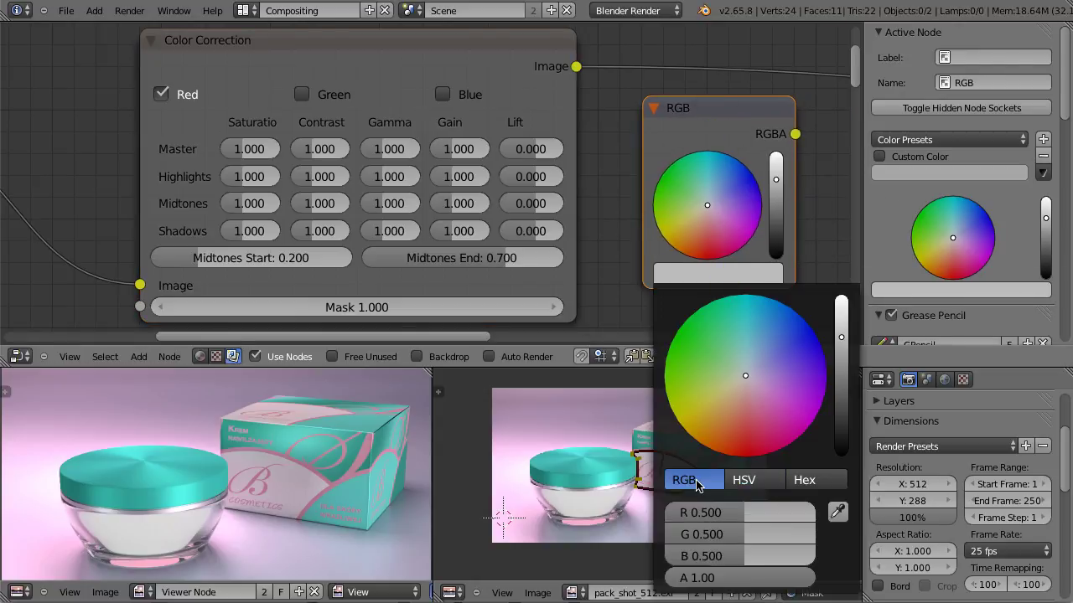
click(757, 483)
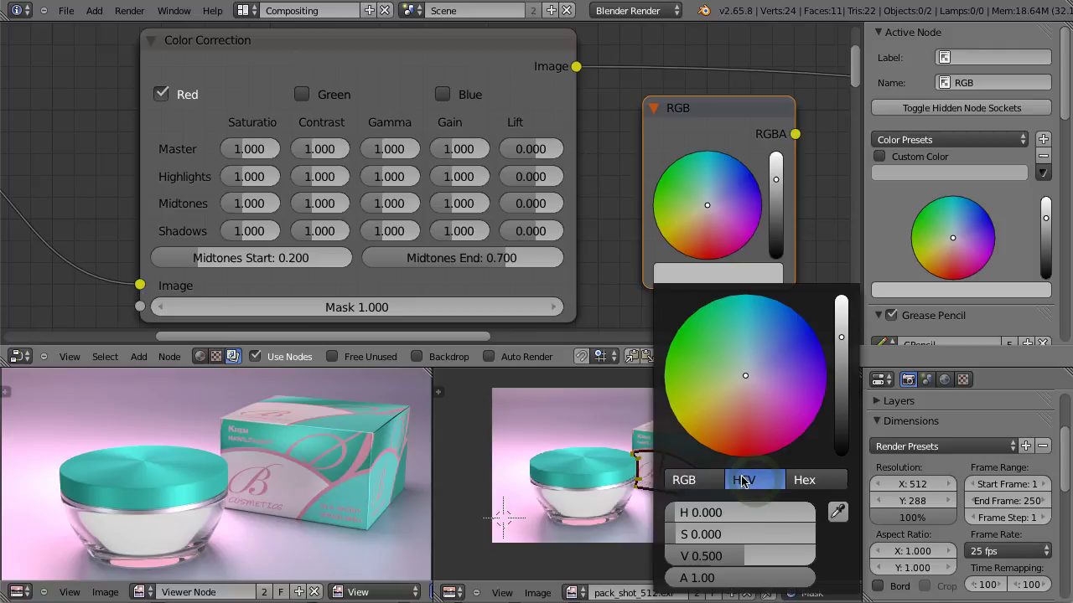
click(744, 557)
mouse_move(744, 557)
mouse_down()
mouse_move(760, 551)
mouse_move(730, 553)
mouse_move(750, 549)
mouse_up()
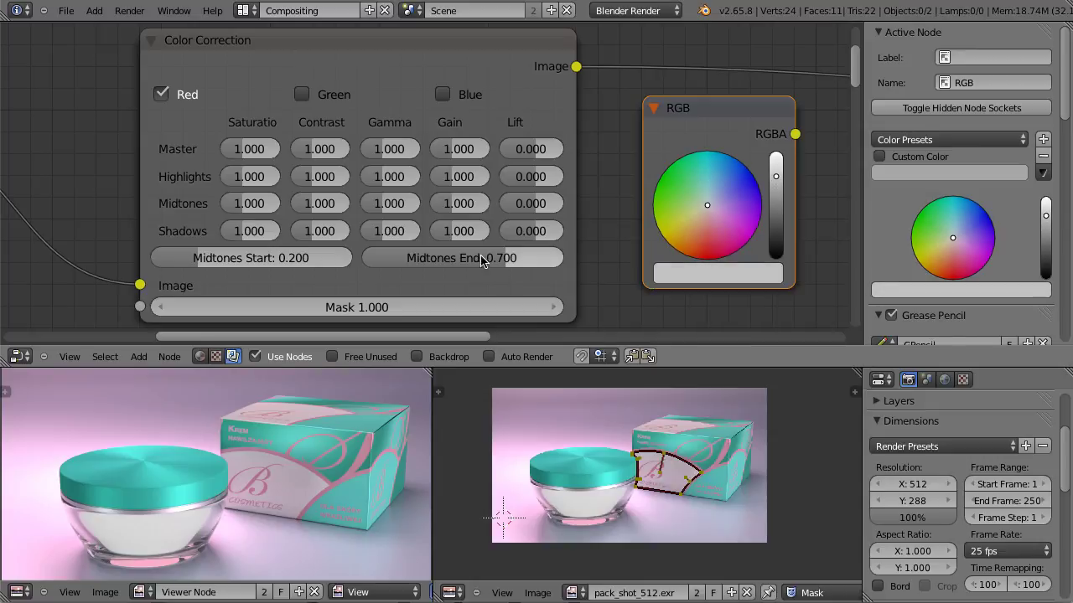